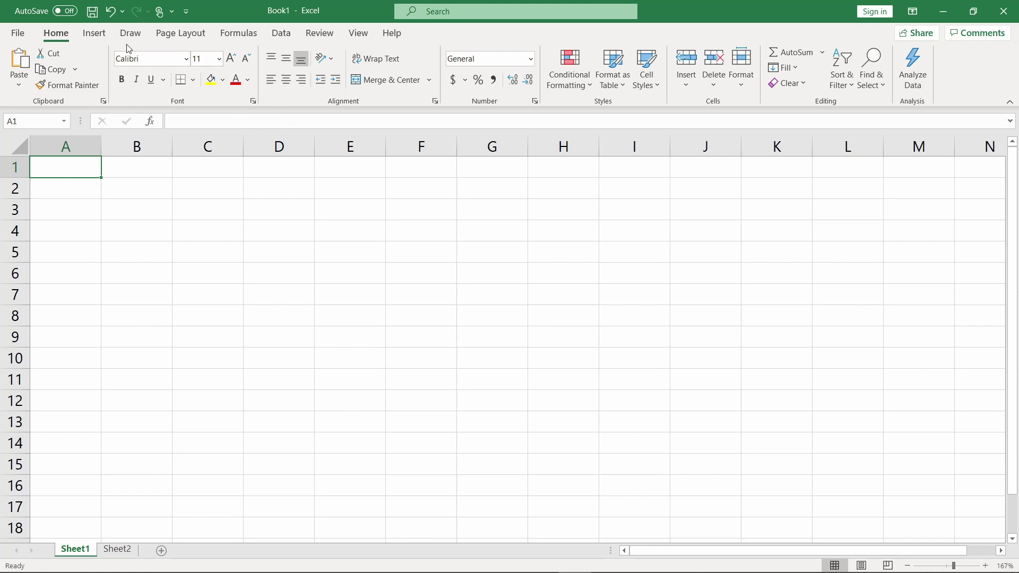
Look through the Insert, Draw, Page Layout and Formulas command sets and return to Home
left_click(95, 34)
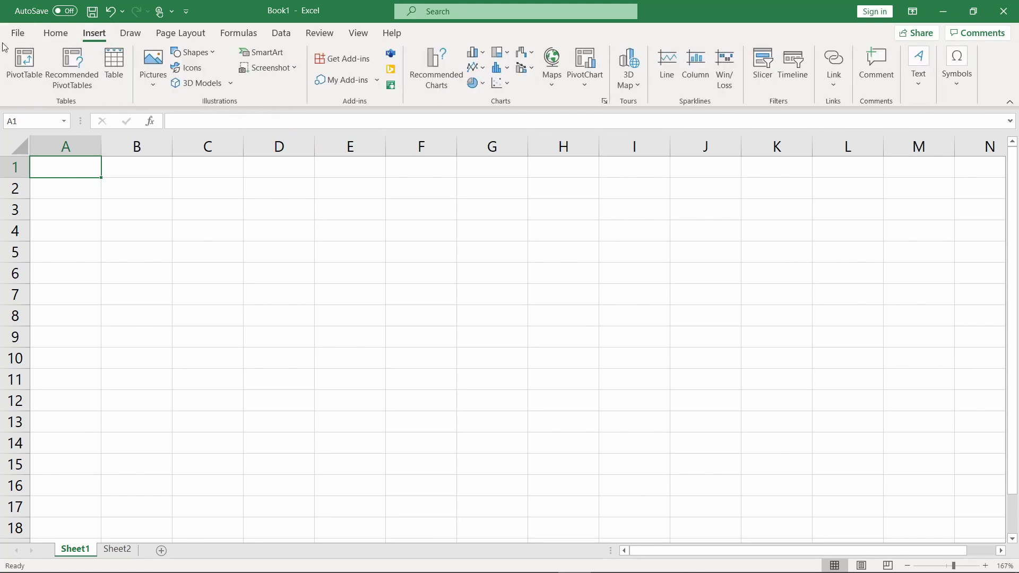
left_click(140, 36)
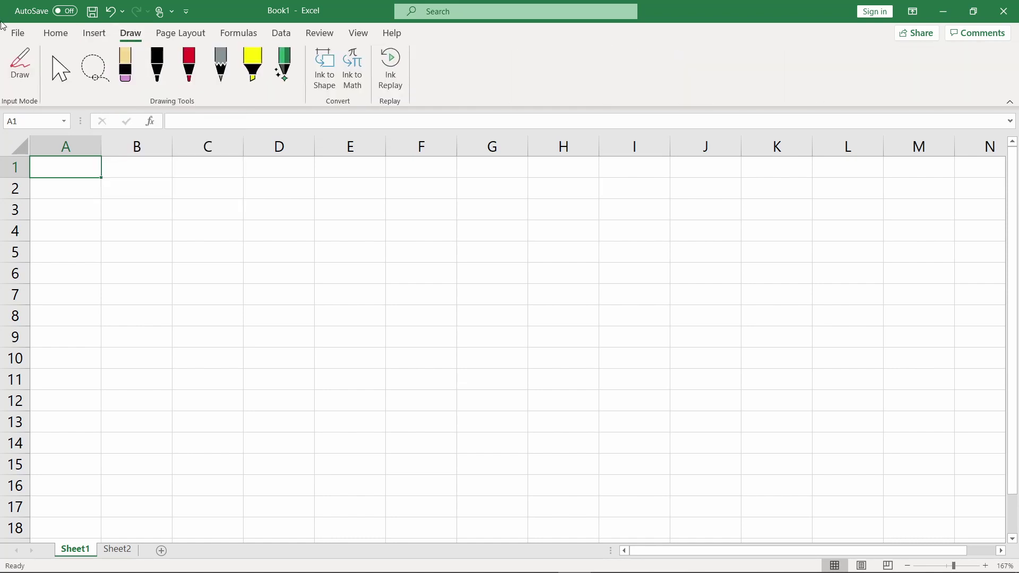
left_click(207, 34)
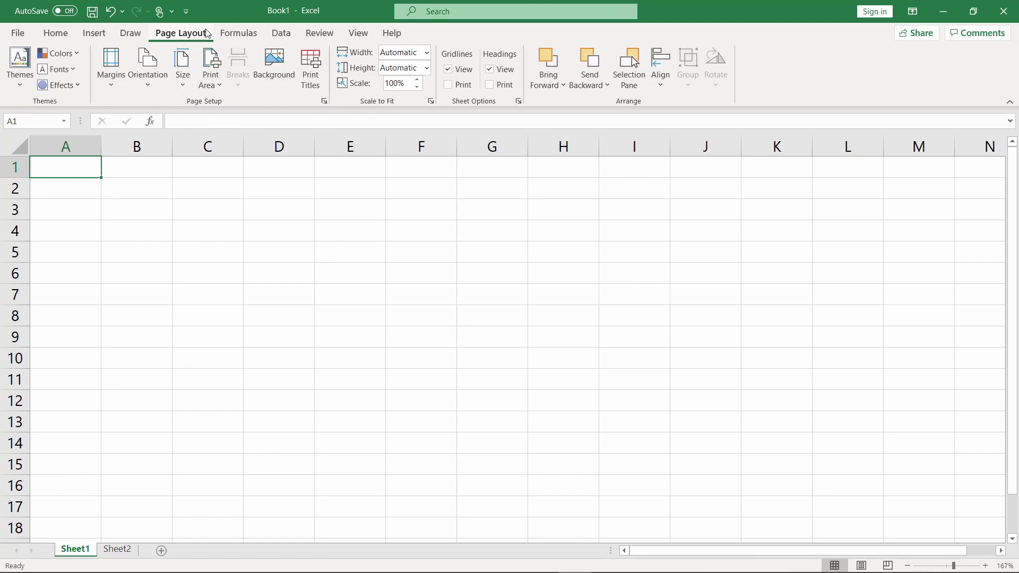
left_click(232, 35)
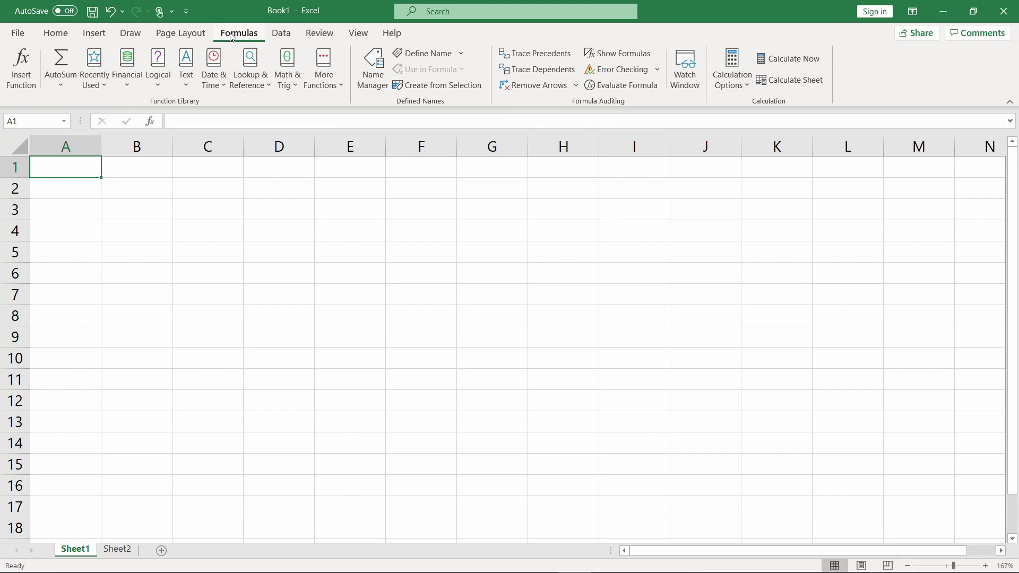
left_click(57, 36)
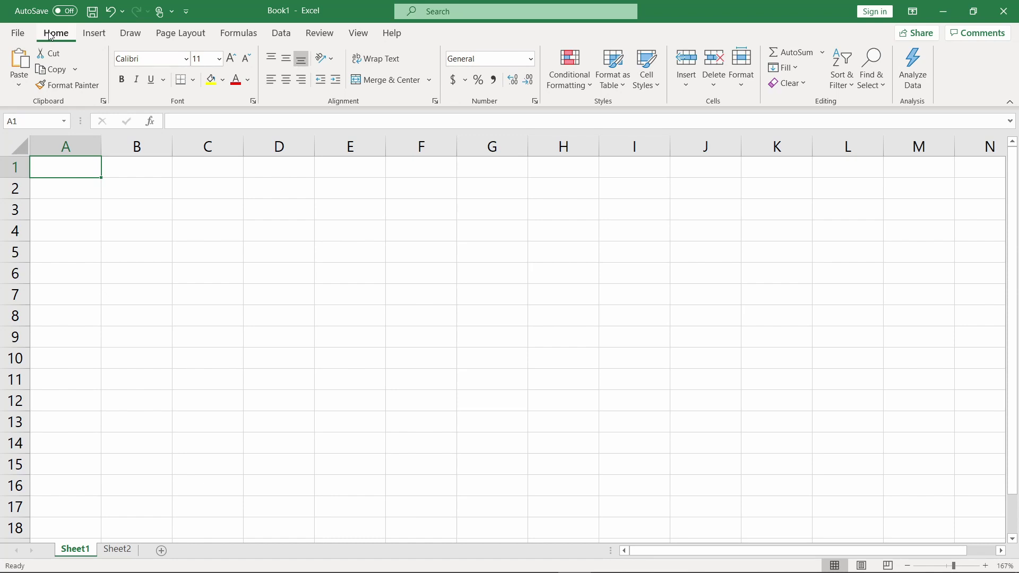
Examine how columns, rows and cells are addressed by selecting column A, row 1, and cells A1, D1 and G5
left_click(74, 138)
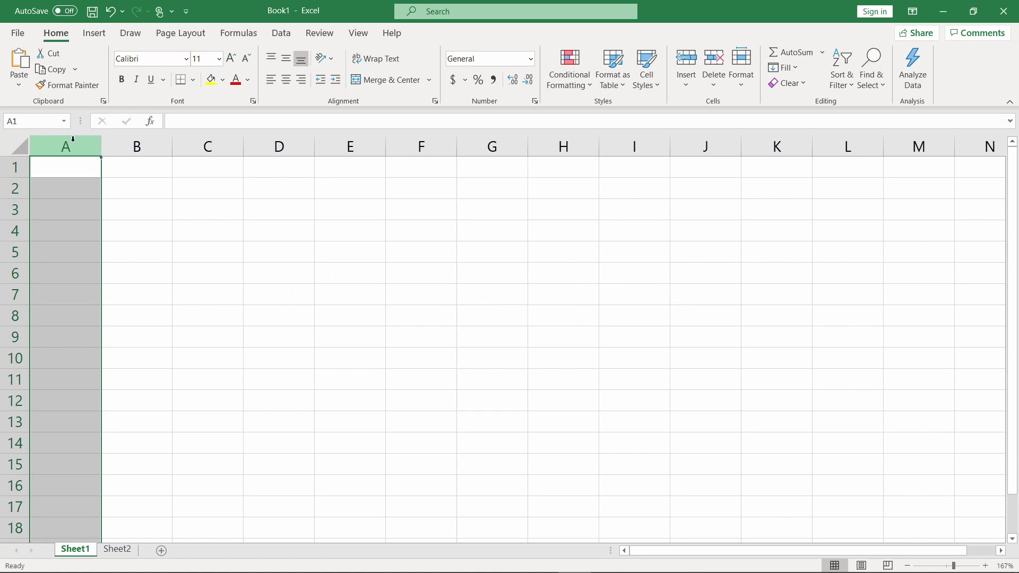
left_click(6, 167)
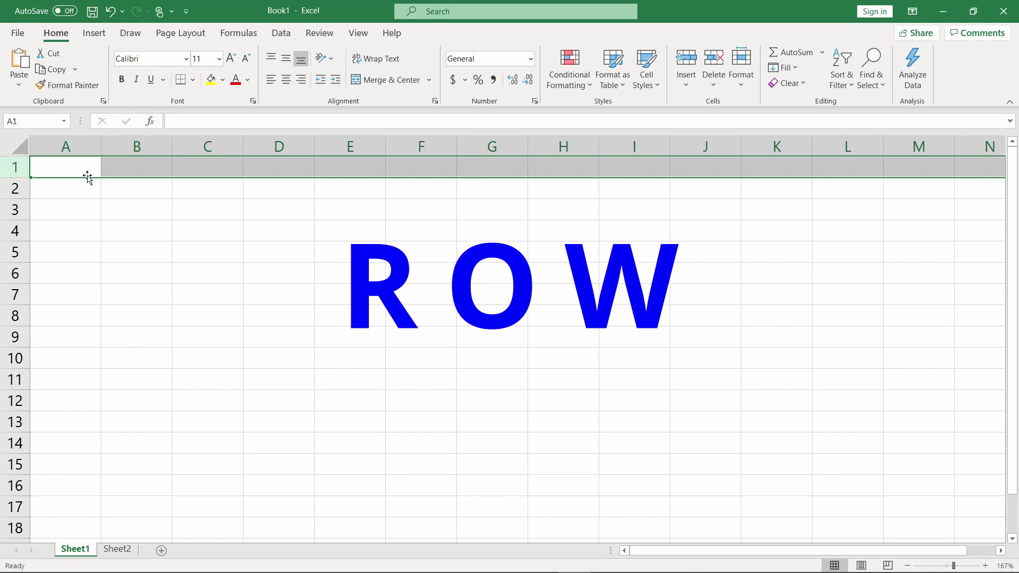
left_click(89, 141)
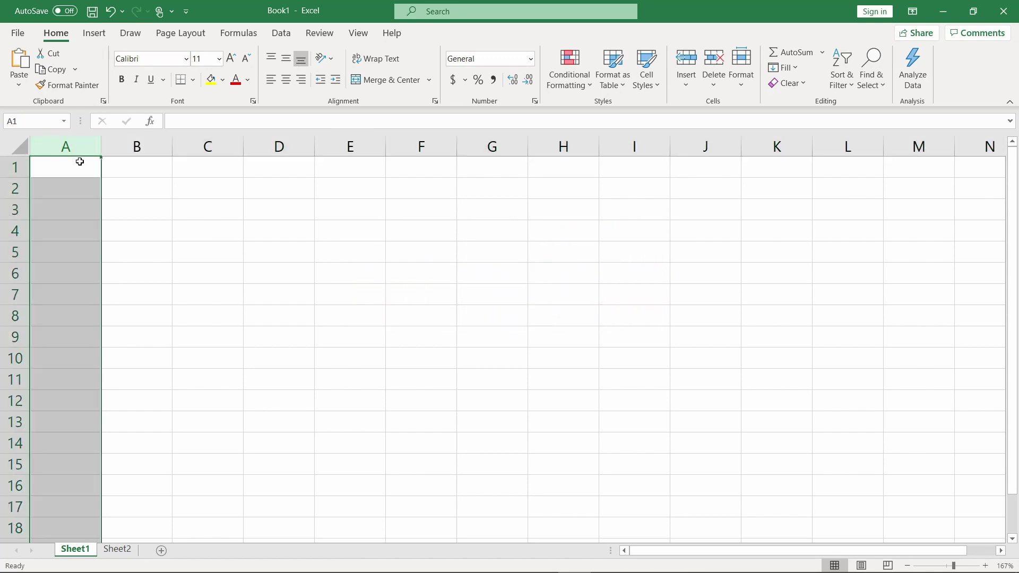
left_click(74, 171)
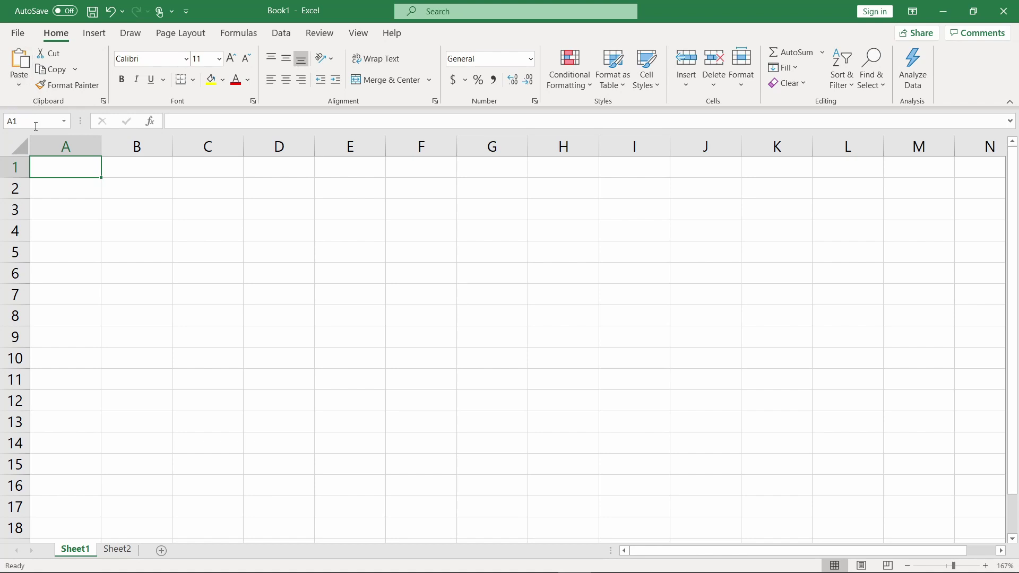
left_click(310, 167)
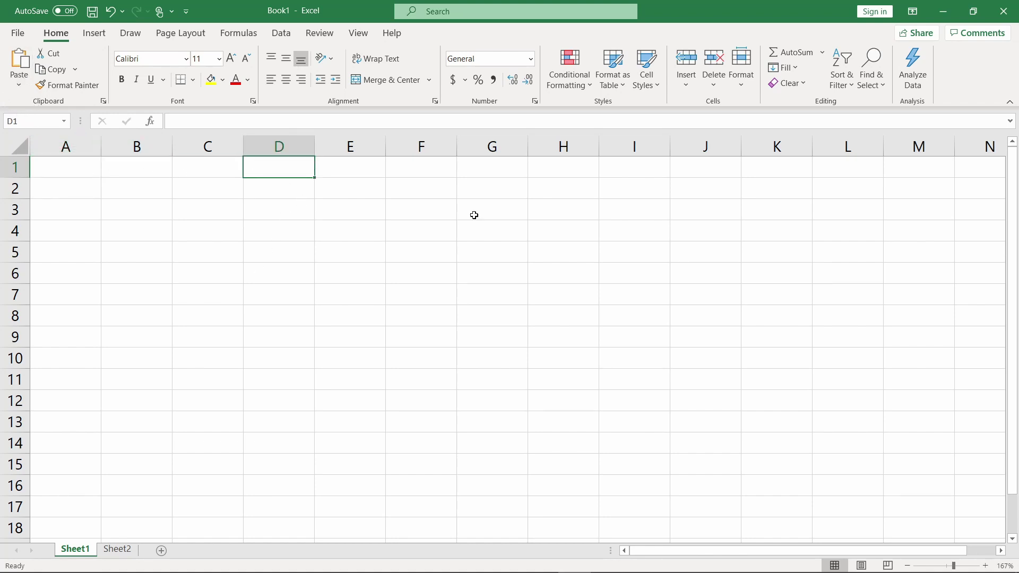
left_click(492, 243)
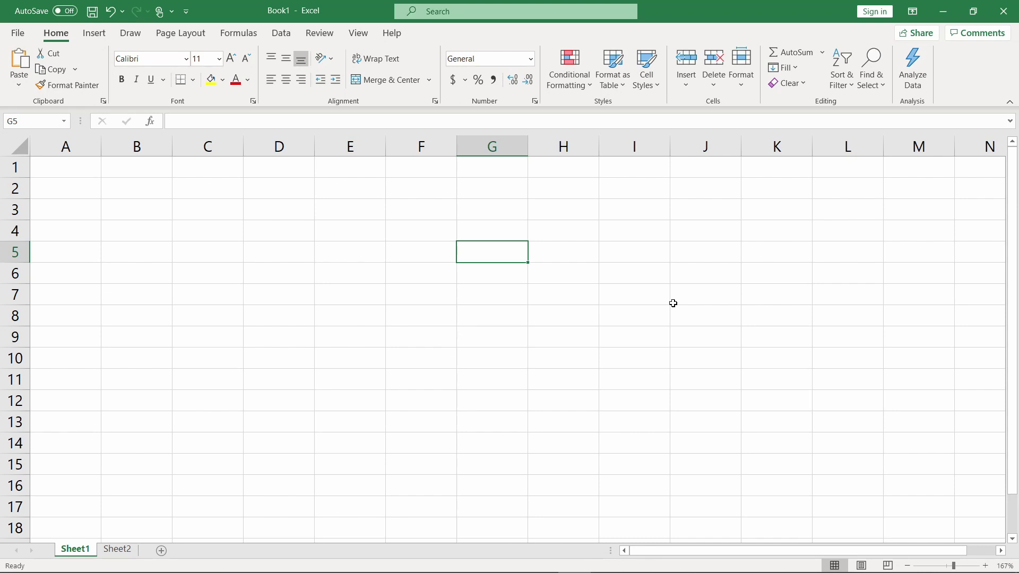
Enter the title "Kharashka ku baxa dukaanka" in cell A1
key("ctrl+z")
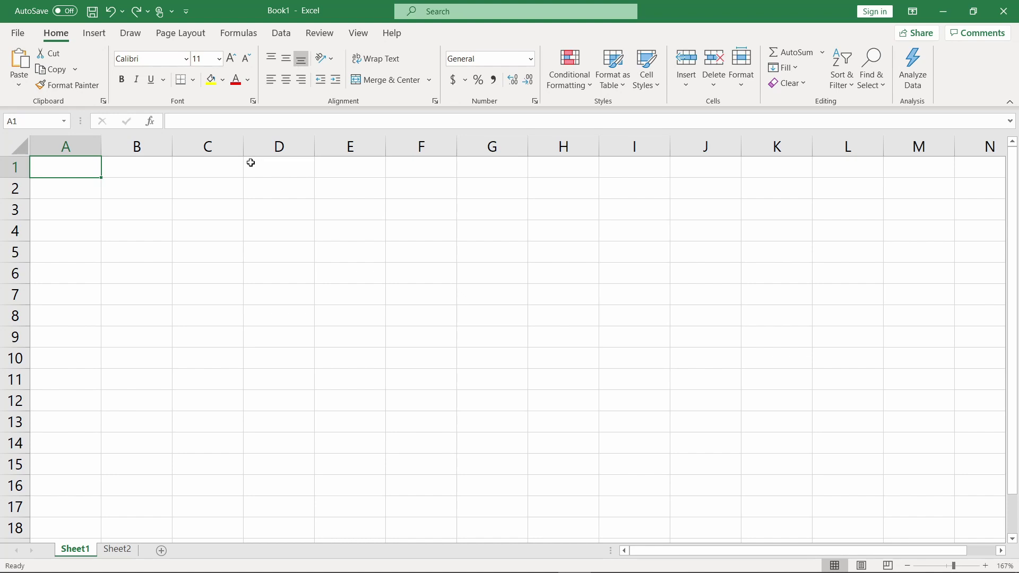
type("Khar")
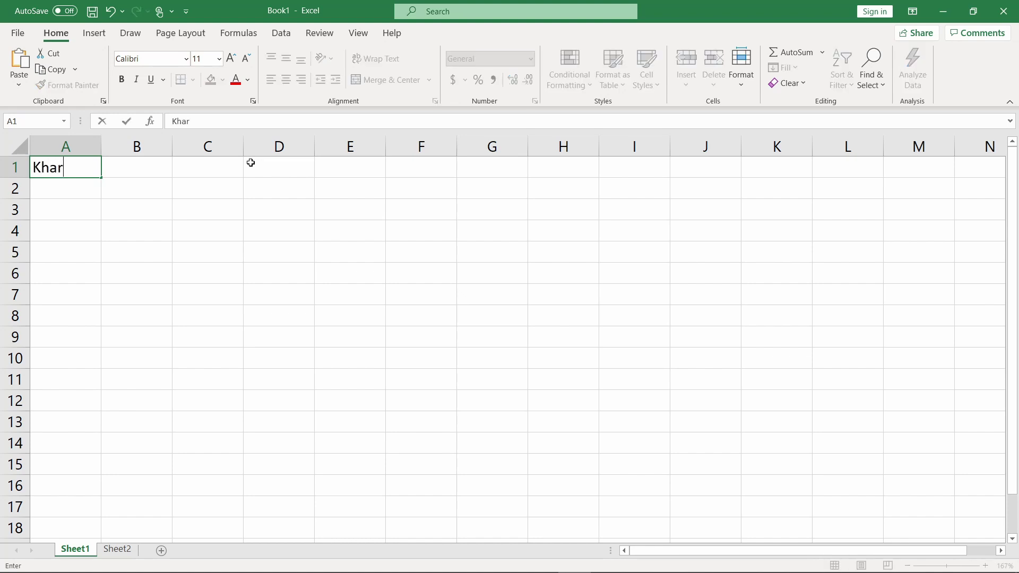
type("ashka ku b")
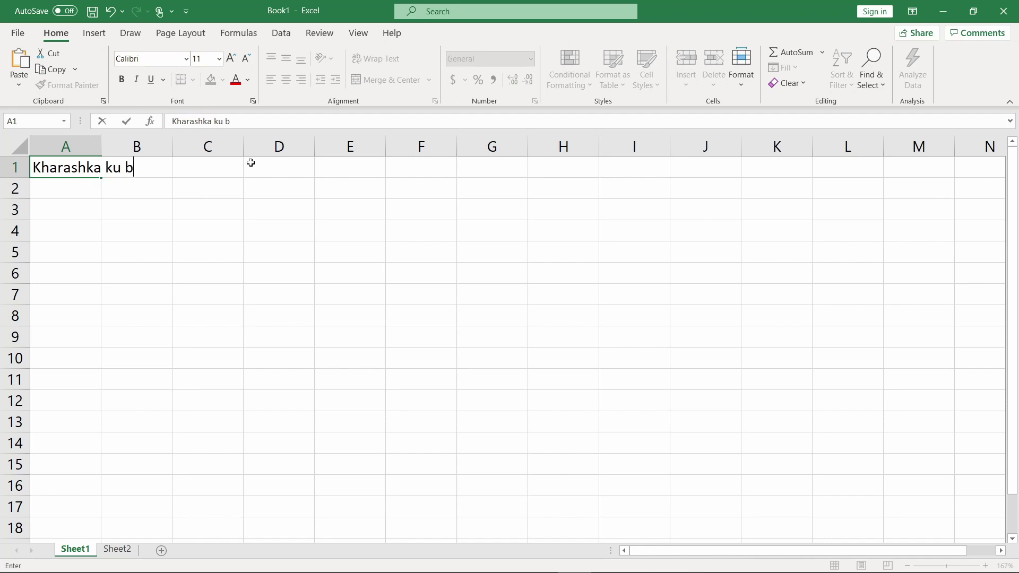
type("axa duka")
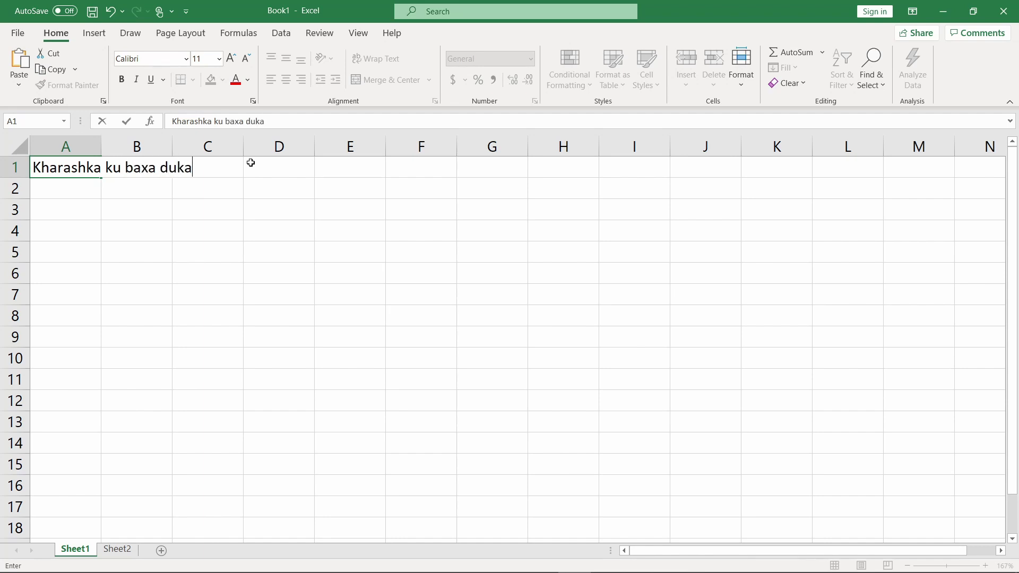
type("anka")
key("Return")
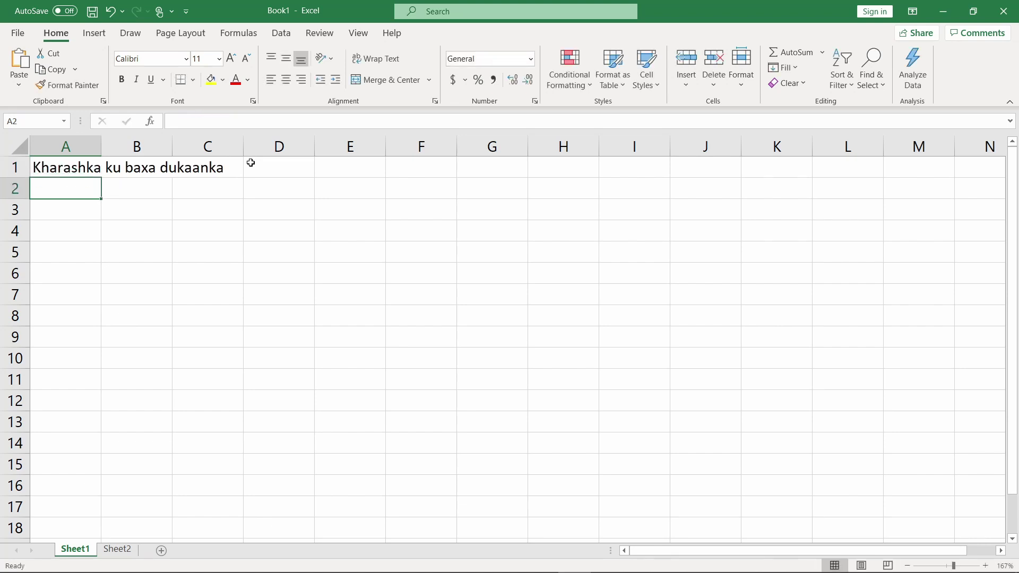
Enter the header Adeegga in A2 and the items Dhar, Kabo, Maacuun and Cunto in A3 to A6
type("A")
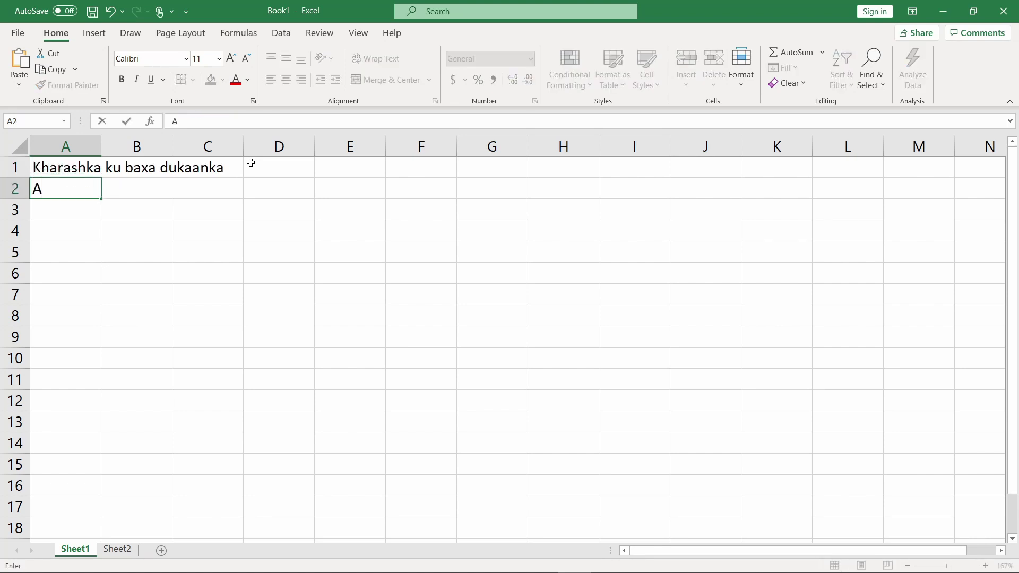
type("deegga")
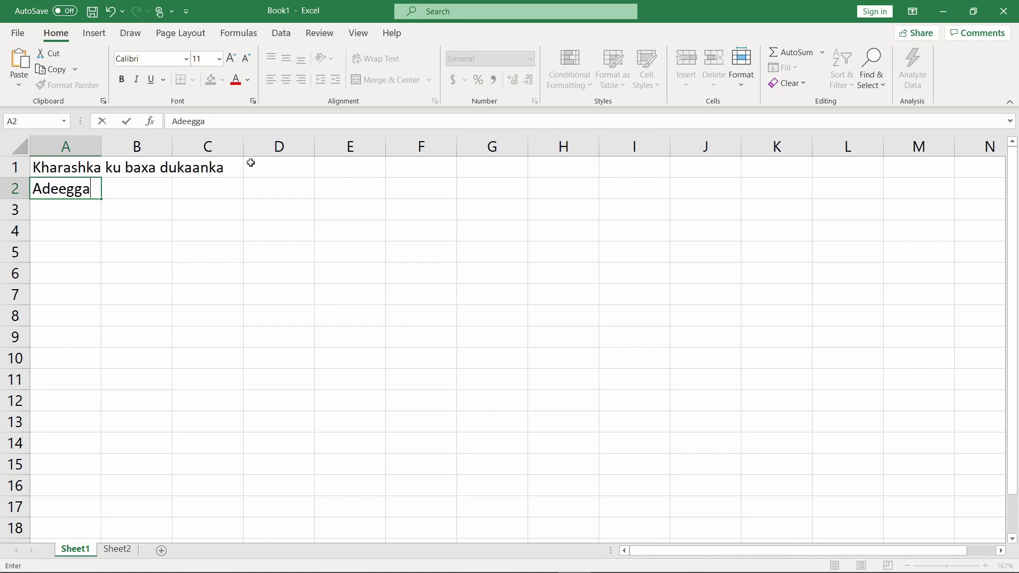
key("Return")
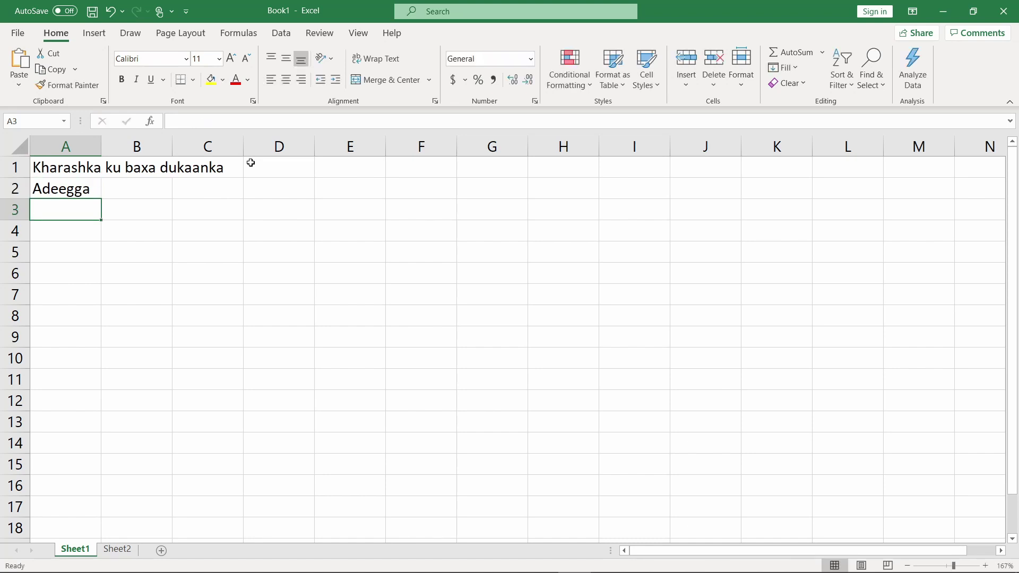
type("Dhar")
key("Return")
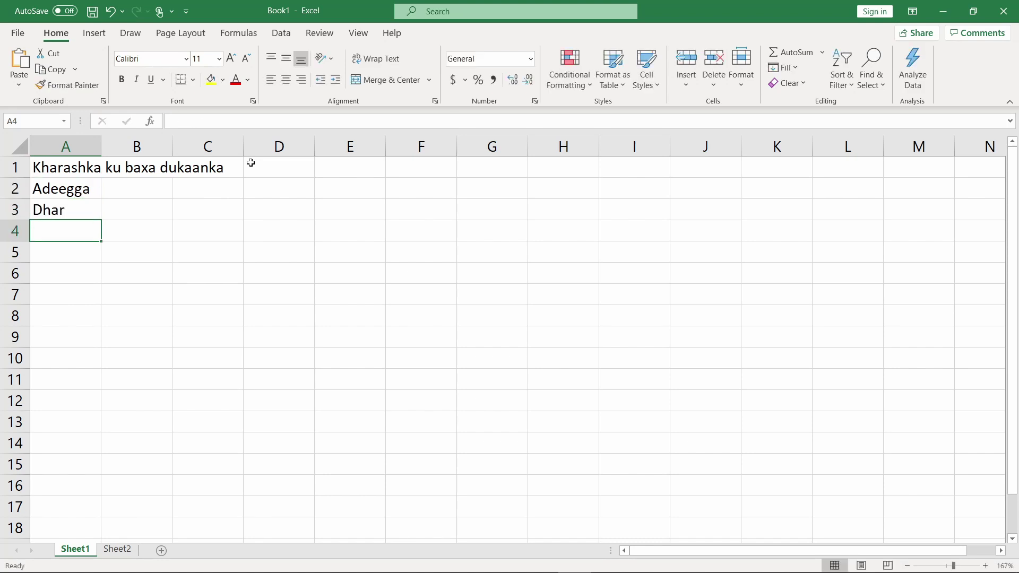
type("Kabo")
key("Return")
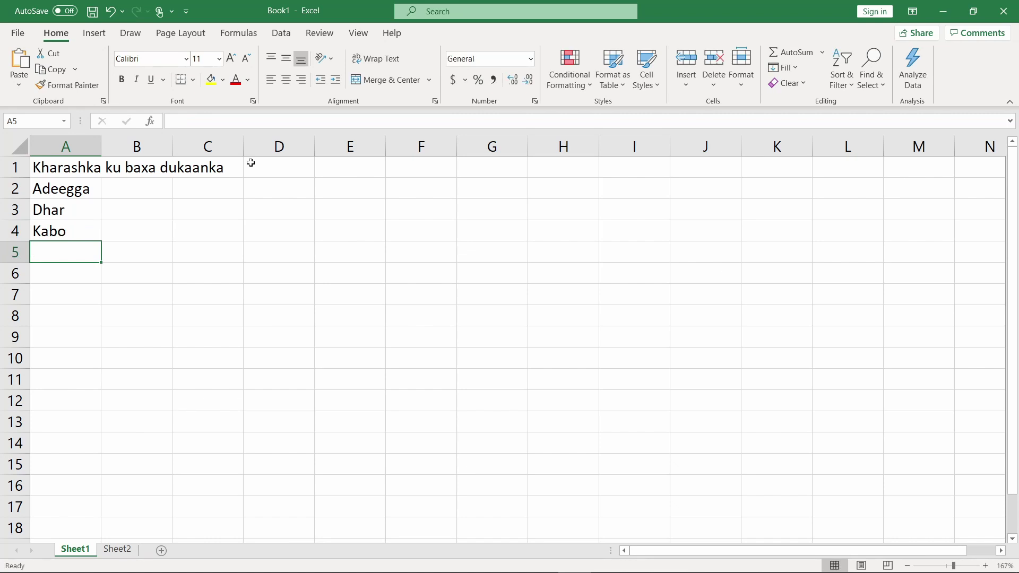
type("Maacuun")
key("Return")
type("Cunto")
key("Return")
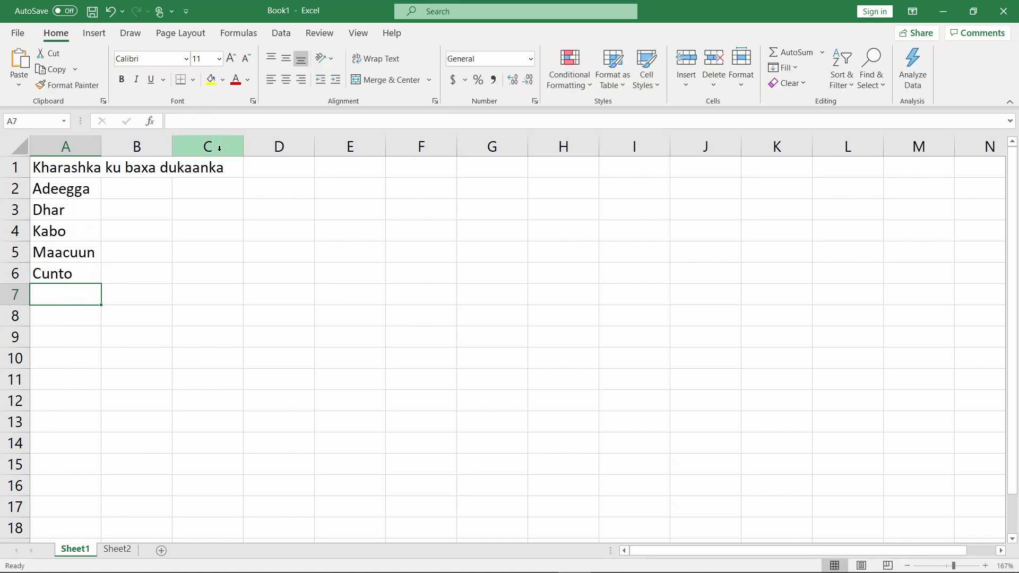
Enter the month headers January, February and March in cells B2 to D2
left_click(132, 188)
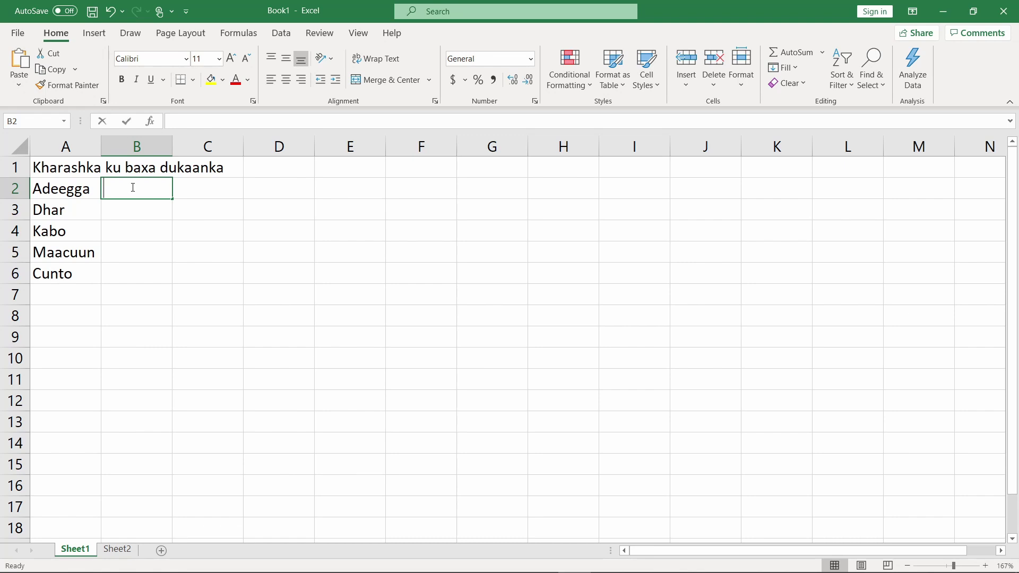
type("January")
key("Tab")
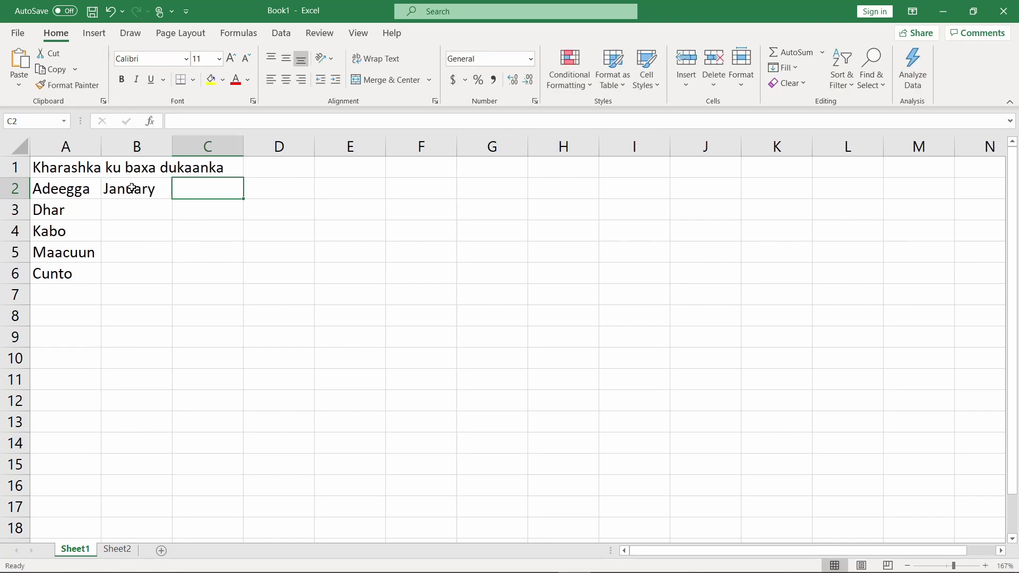
type("February")
key("Tab")
type("March")
key("Return")
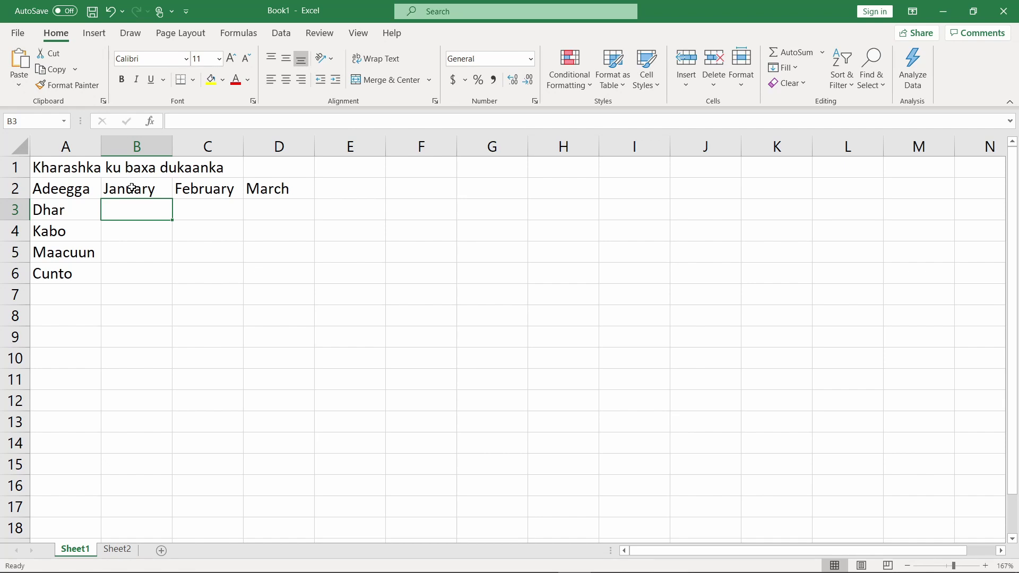
Fill in the January amounts 500, 300, 580 and 600 in cells B3 to B6
type("500")
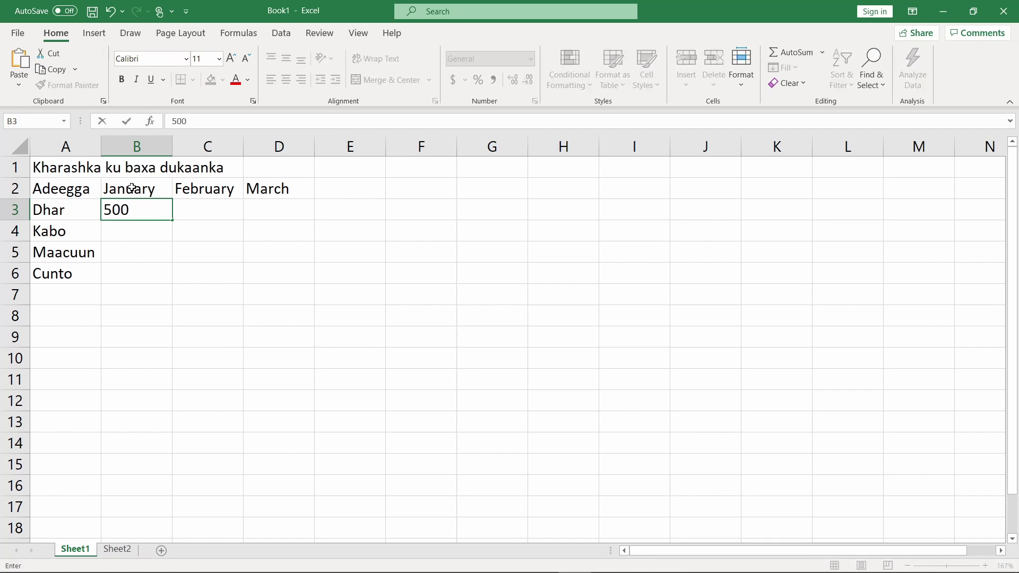
key("Return")
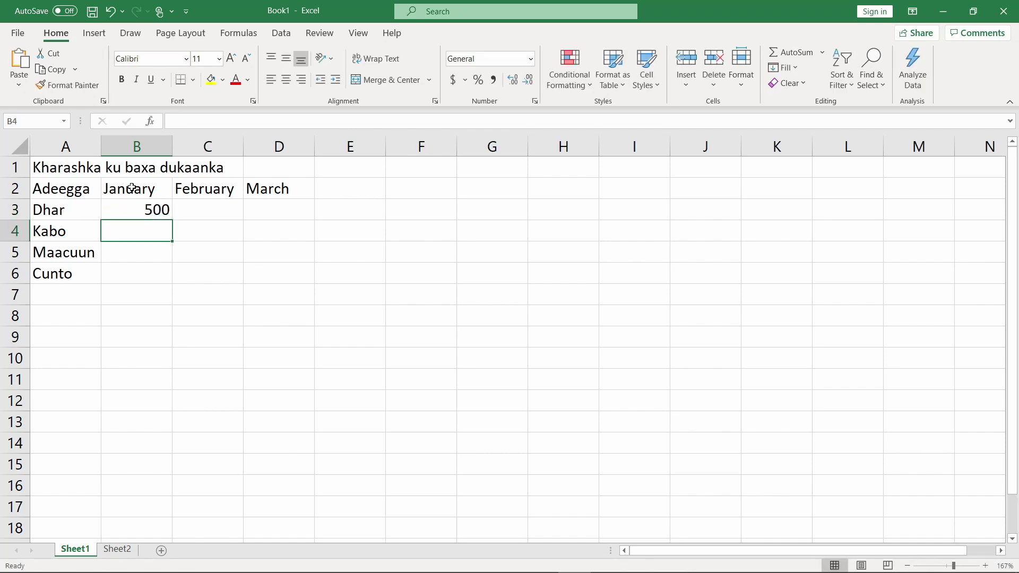
type("300")
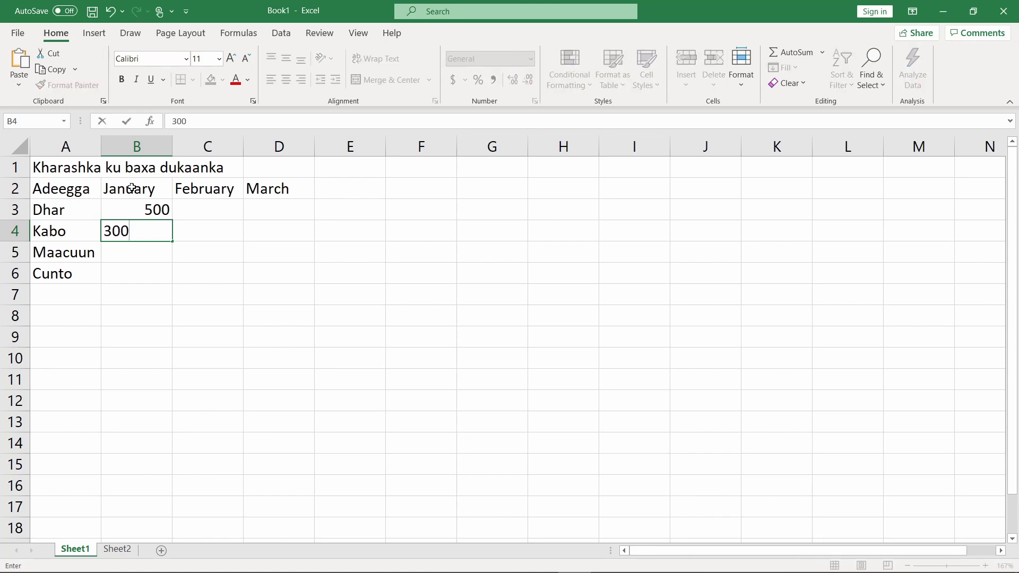
key("Return")
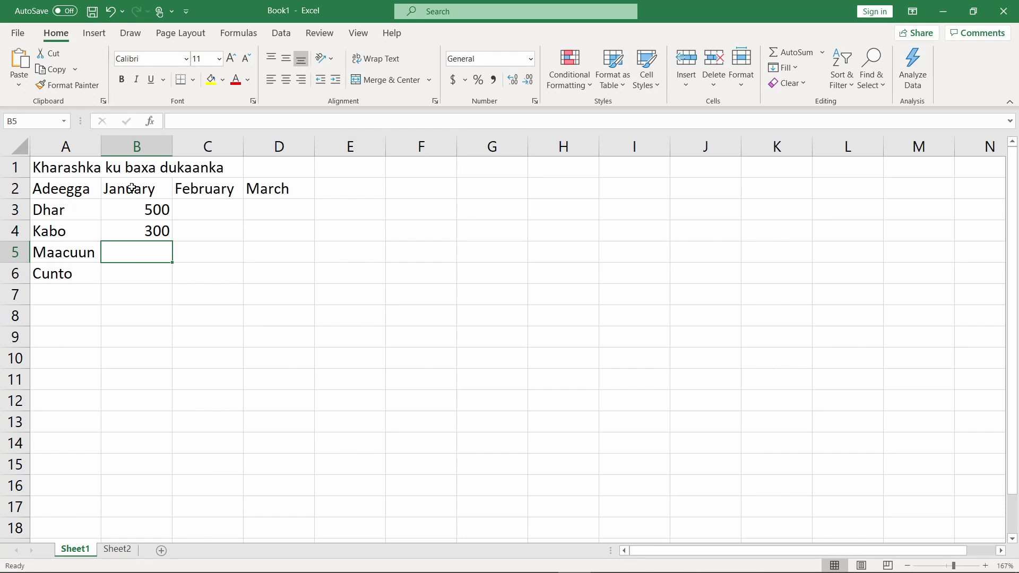
type("5")
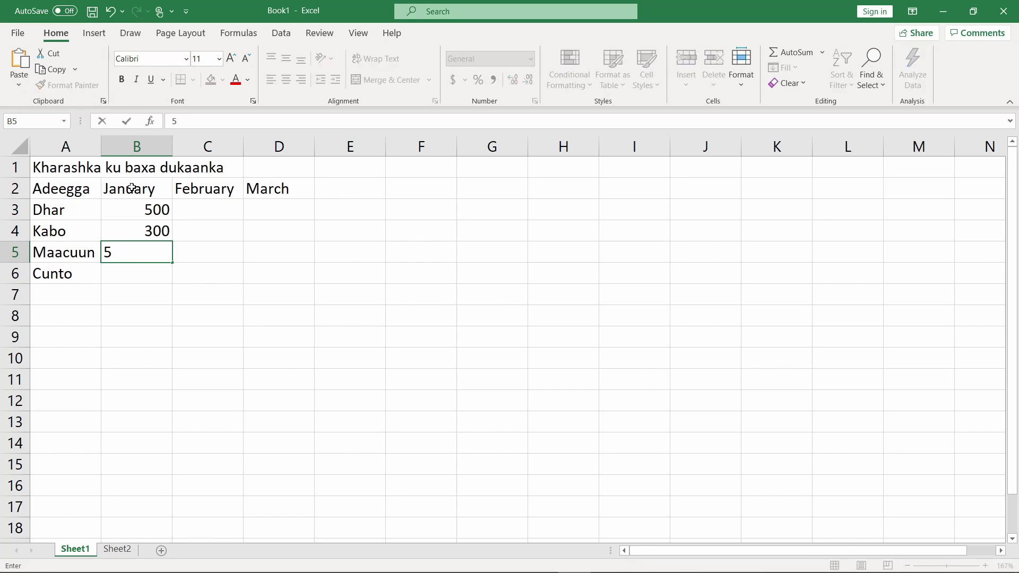
type("80")
key("Return")
type("600")
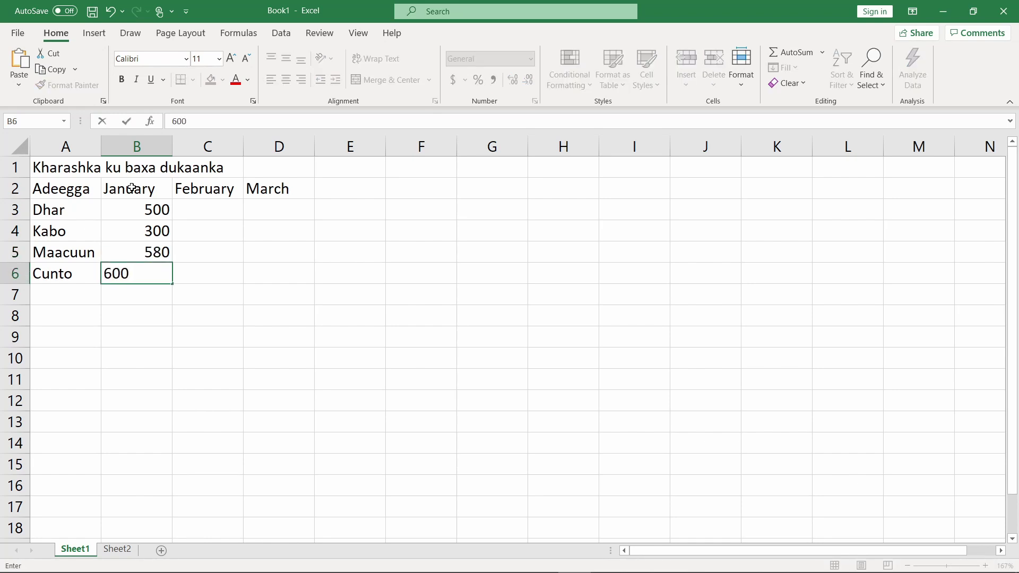
key("Tab")
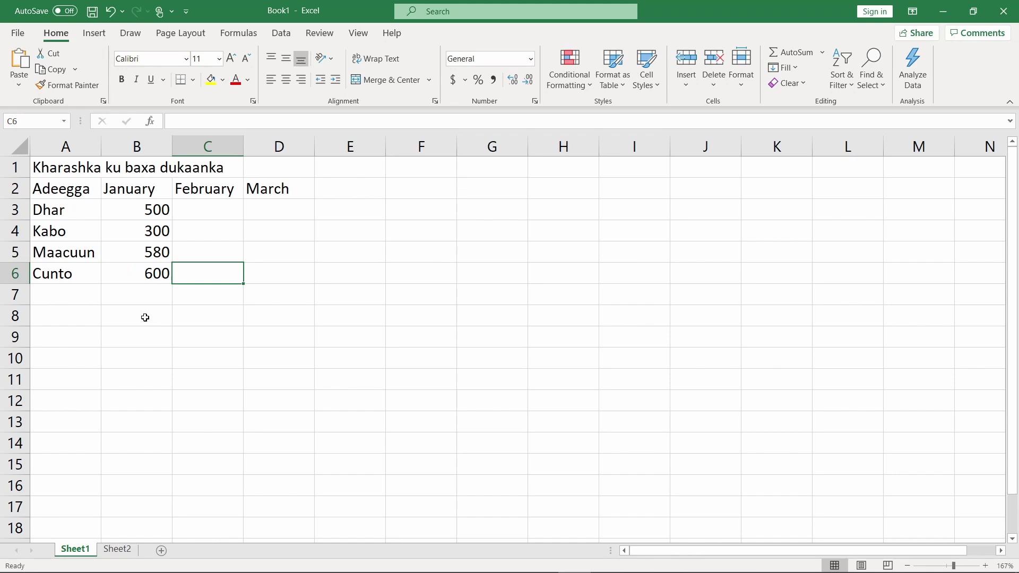
Total the January amounts in cell B8 with the formula =B3+B4+B5+B6
left_click(144, 316)
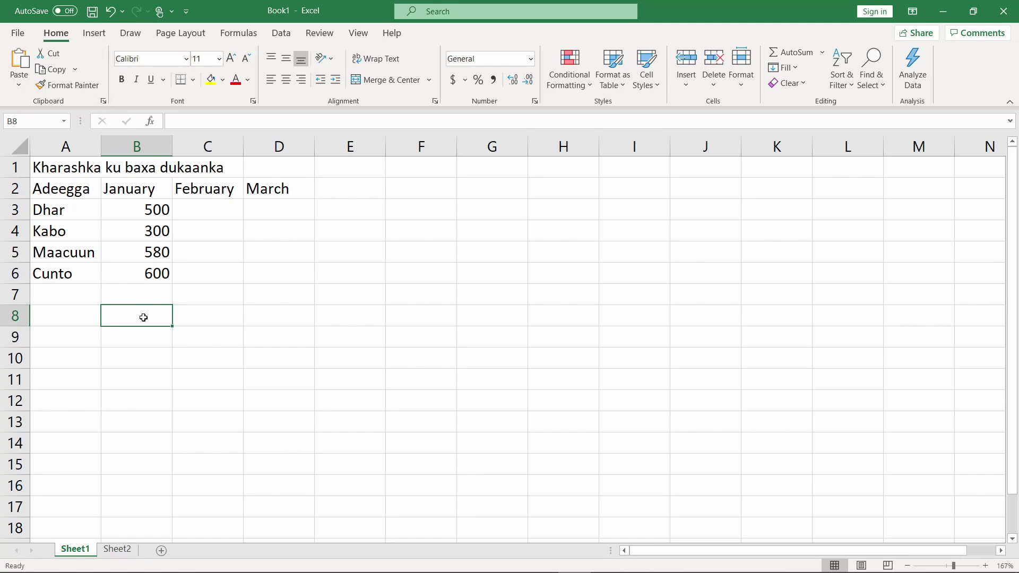
type("=")
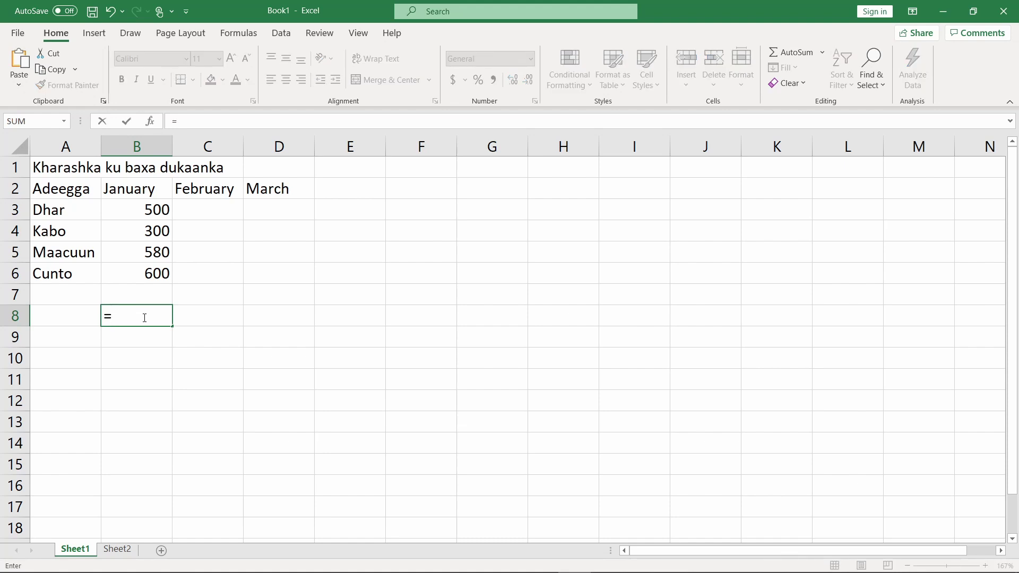
left_click(162, 214)
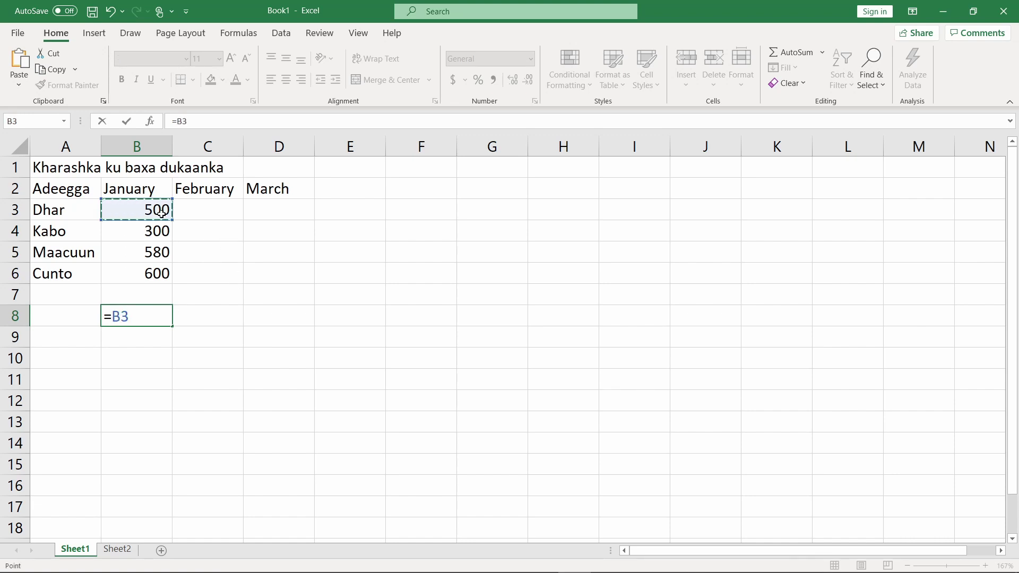
type("+")
left_click(155, 234)
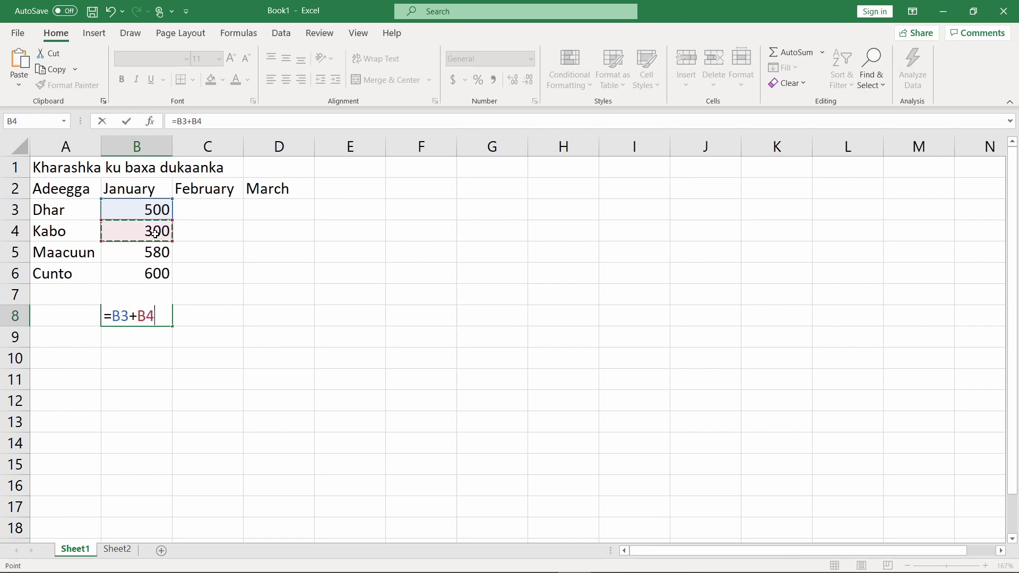
type("+")
left_click(153, 263)
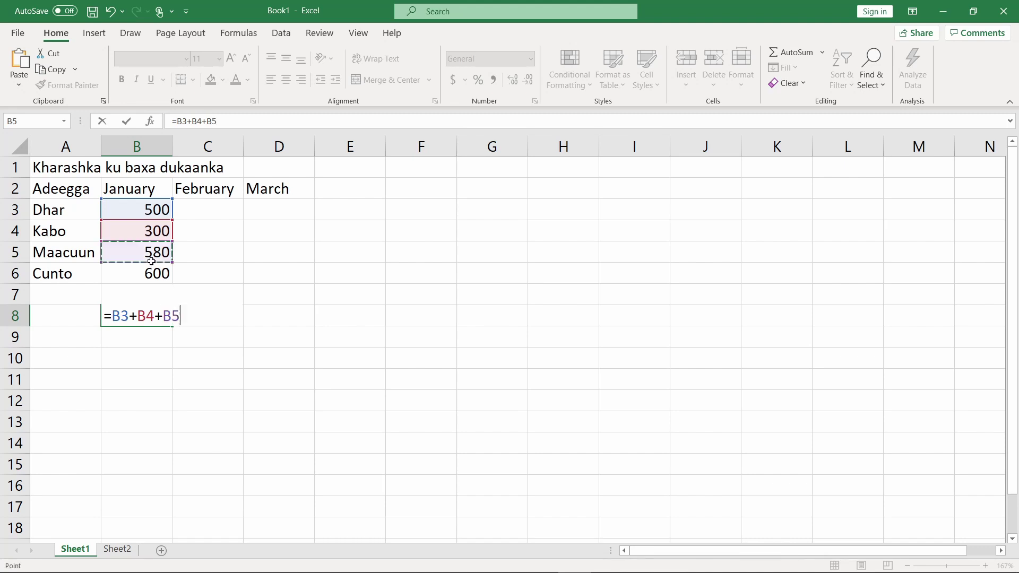
type("+")
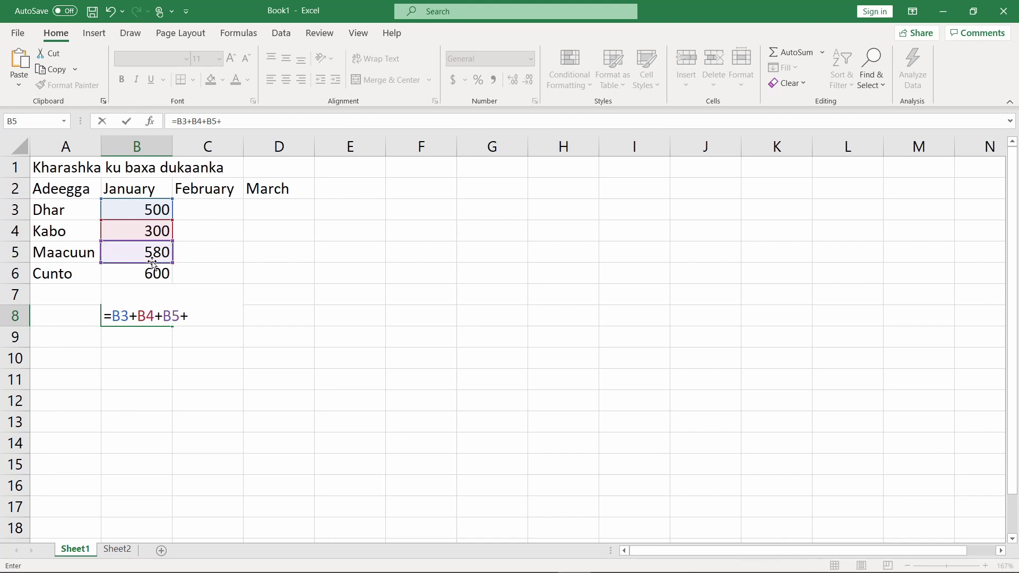
left_click(154, 272)
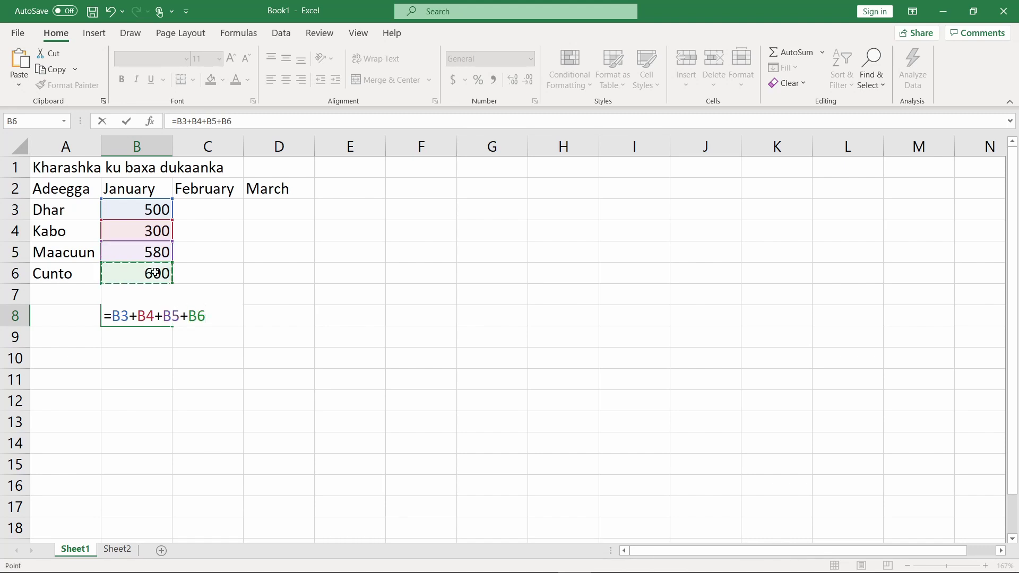
key("Return")
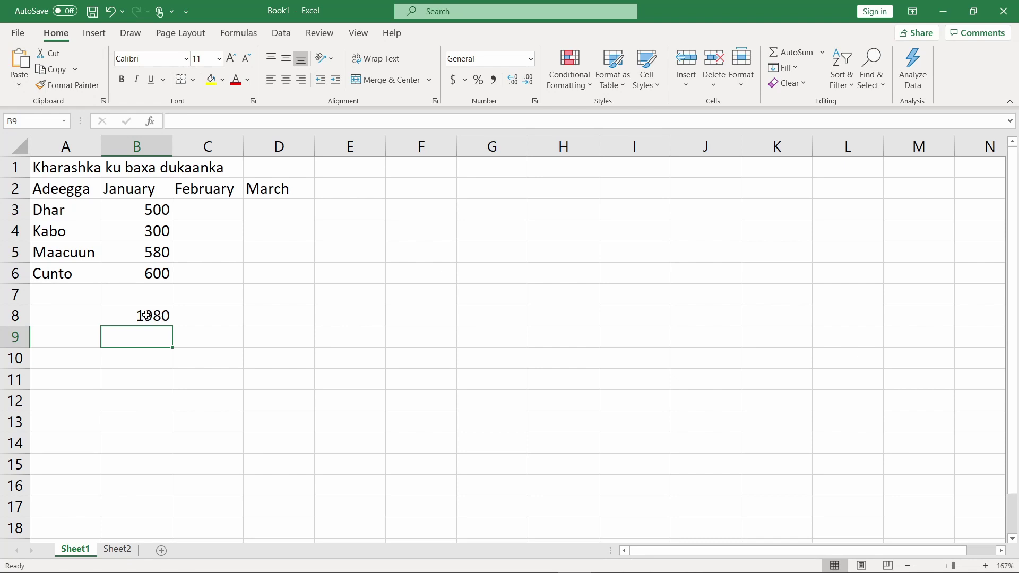
Fill in the February amounts 700, 280, 679 and 234 in cells C3 to C6
left_click(229, 205)
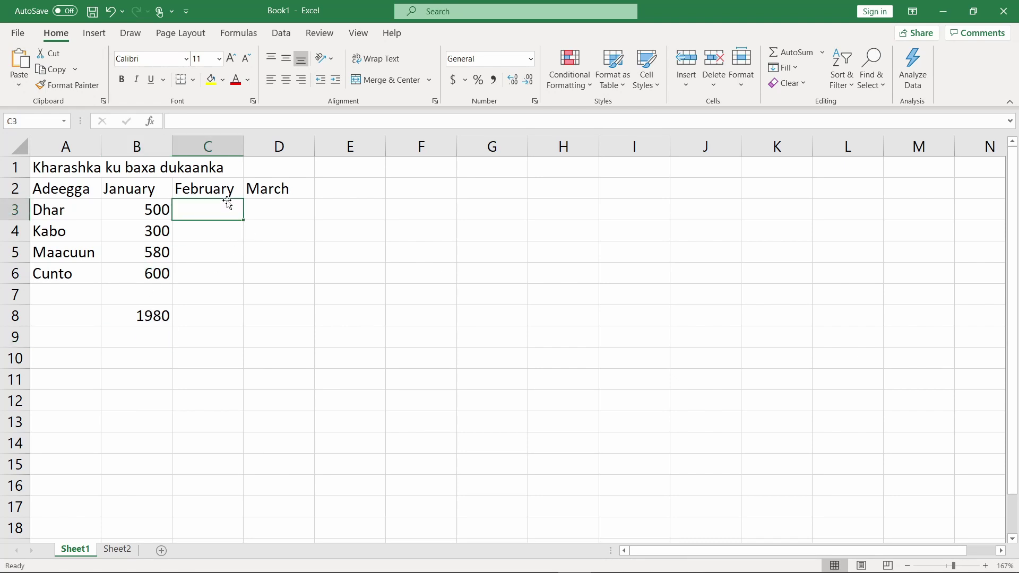
type("700")
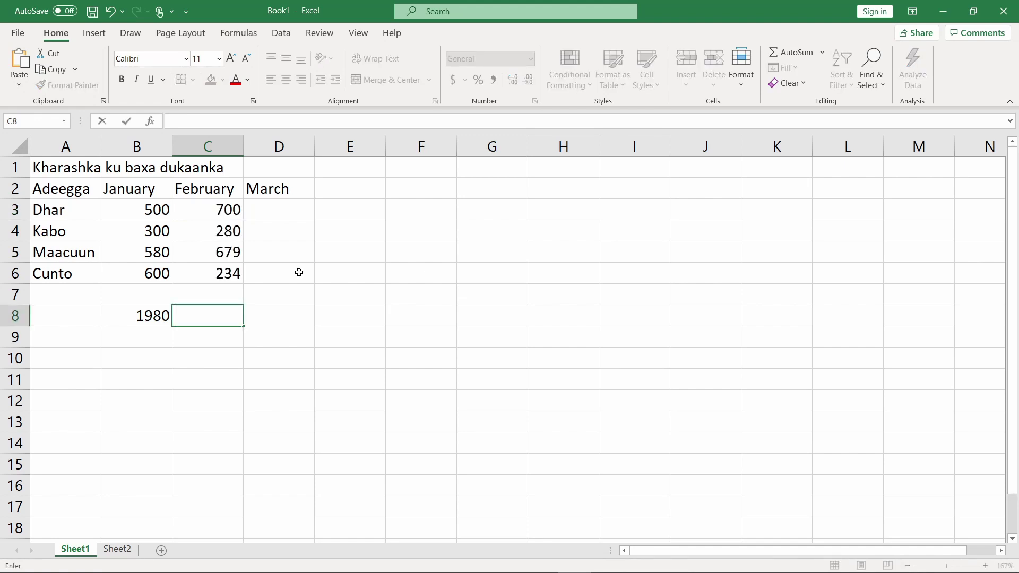
Total the February amounts in cell C8 with the formula =SUM(C3+C4+C5+C6)
type("=")
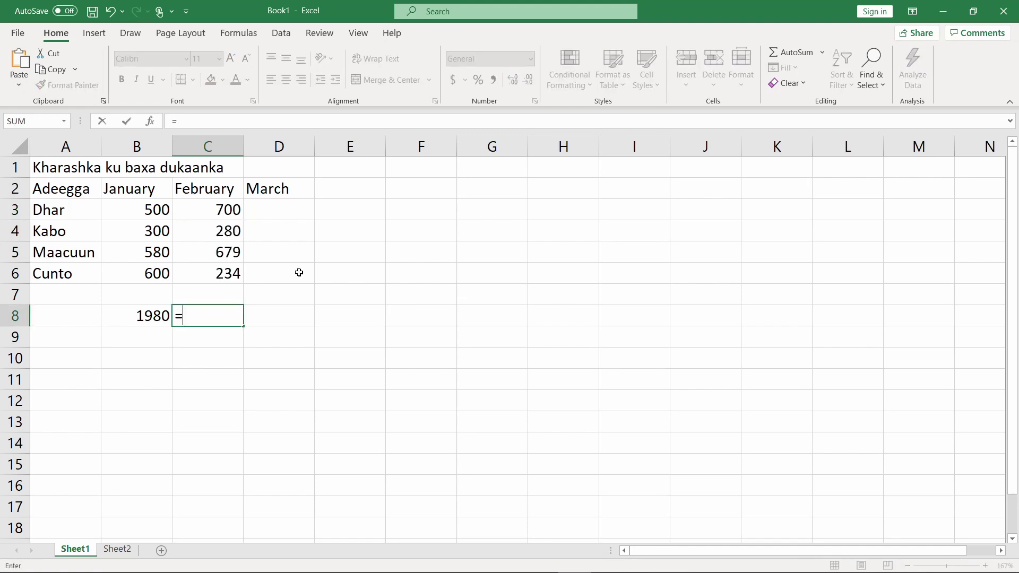
type("S")
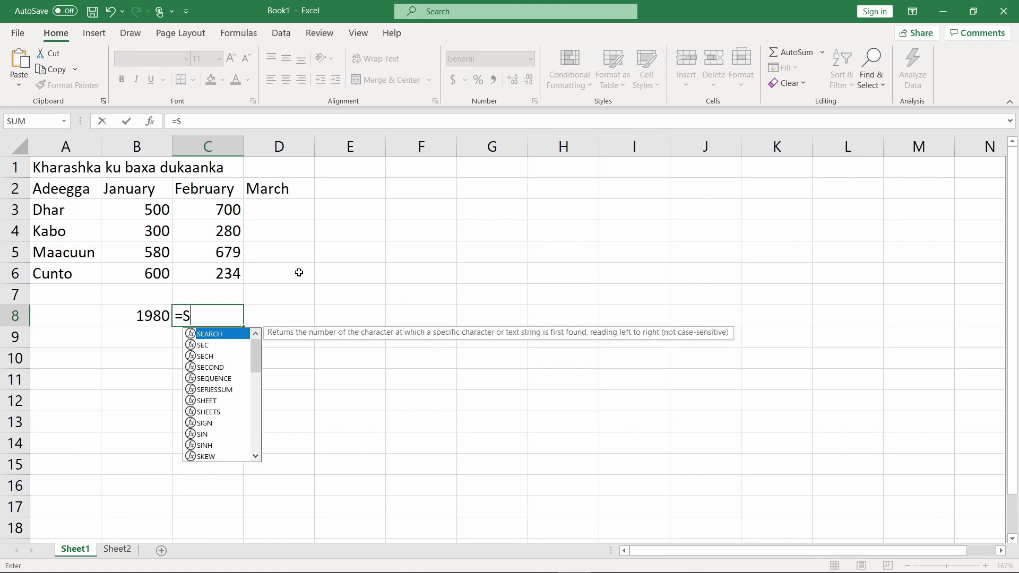
type("UM")
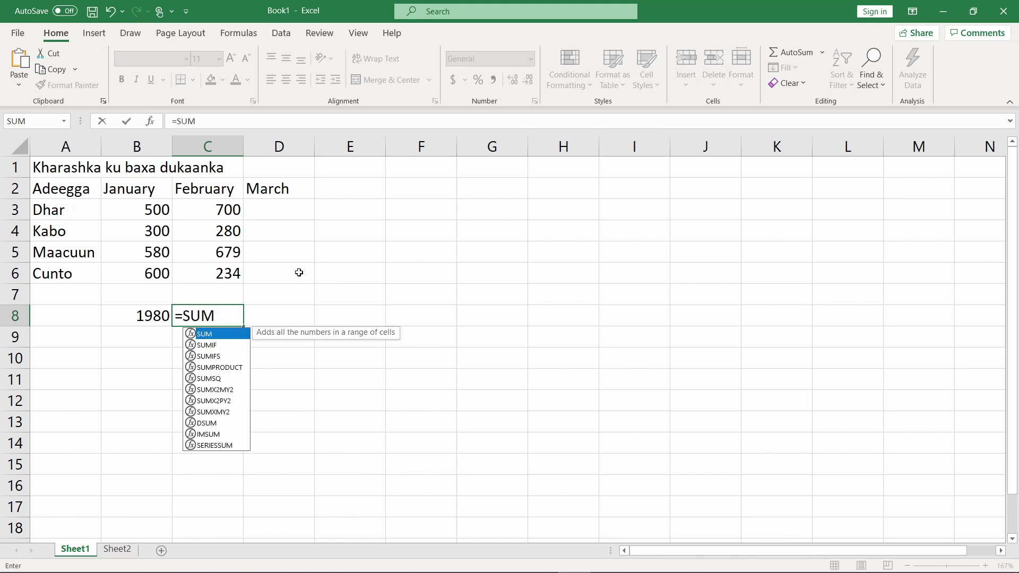
type("(")
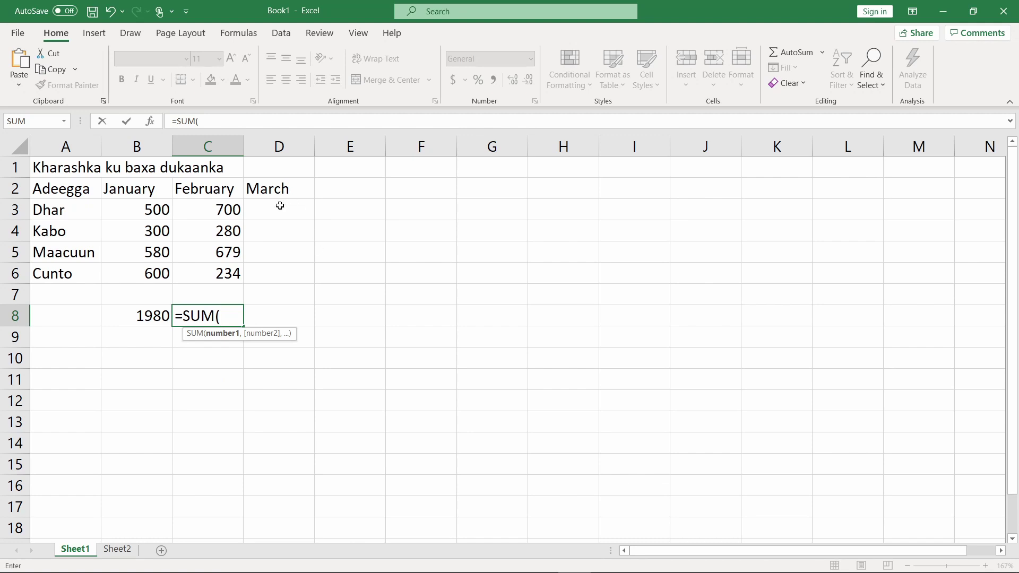
left_click(218, 209)
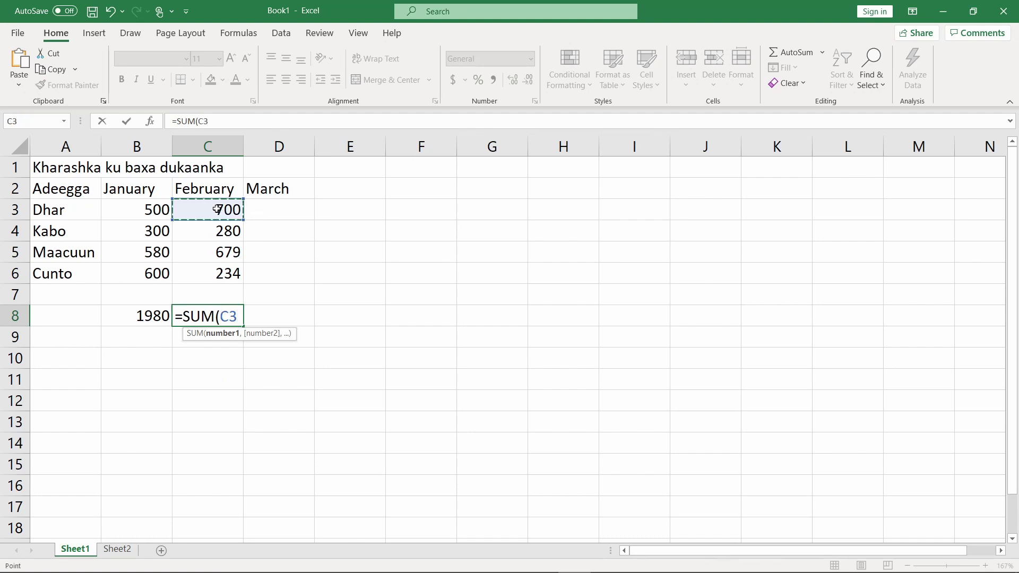
type("+")
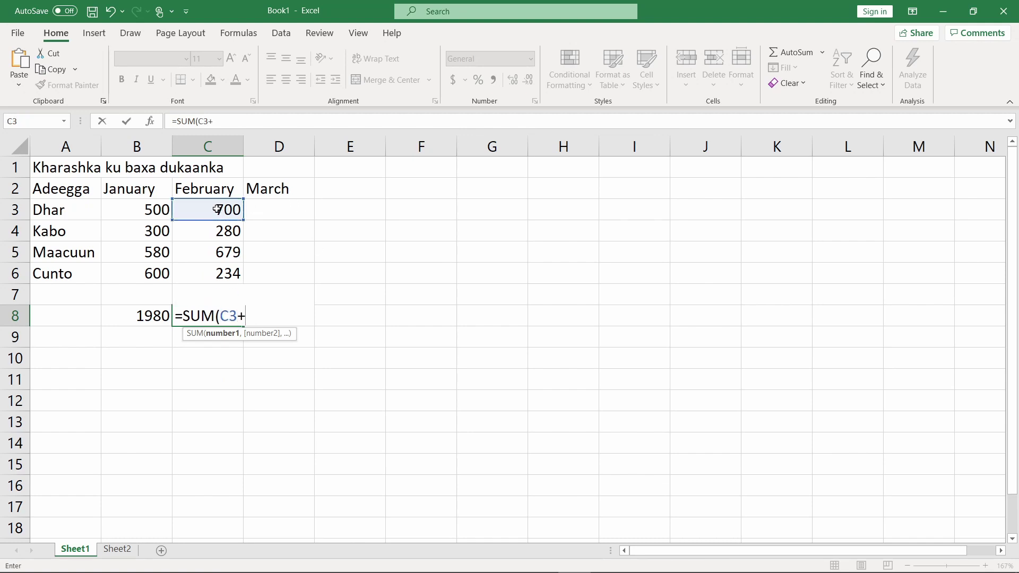
left_click(235, 234)
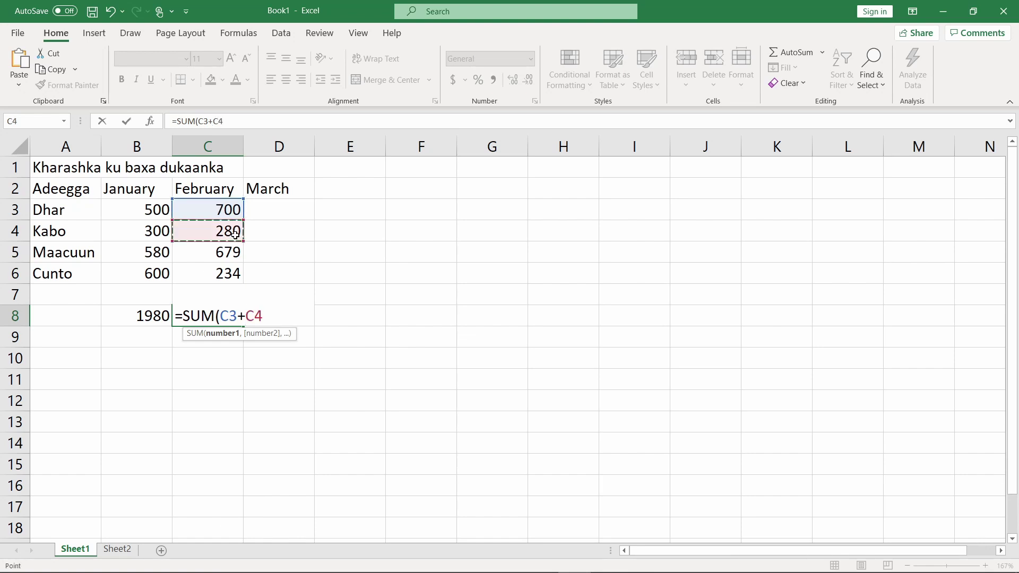
type("+")
left_click(229, 253)
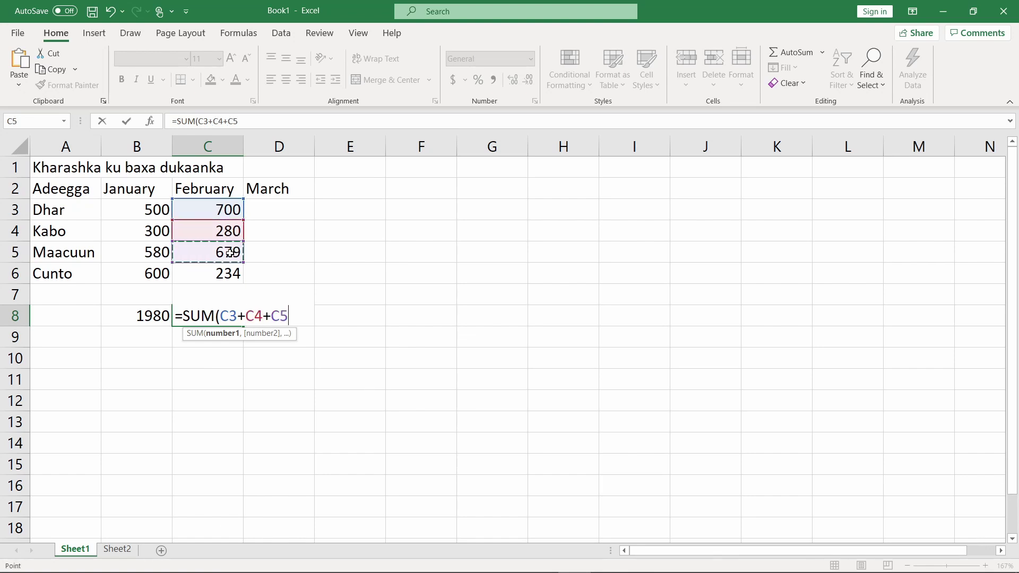
type("+")
left_click(225, 274)
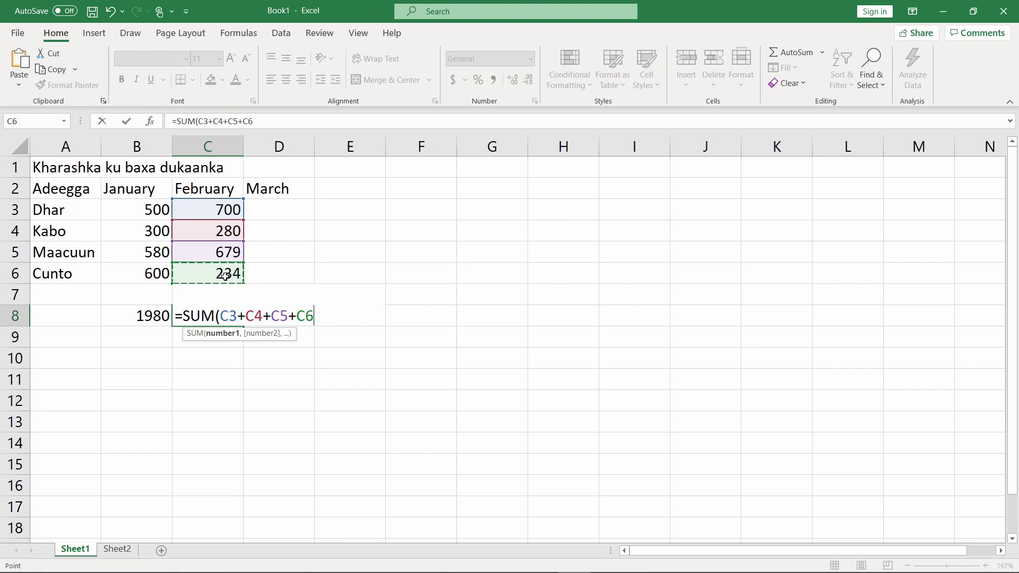
type(")")
key("Return")
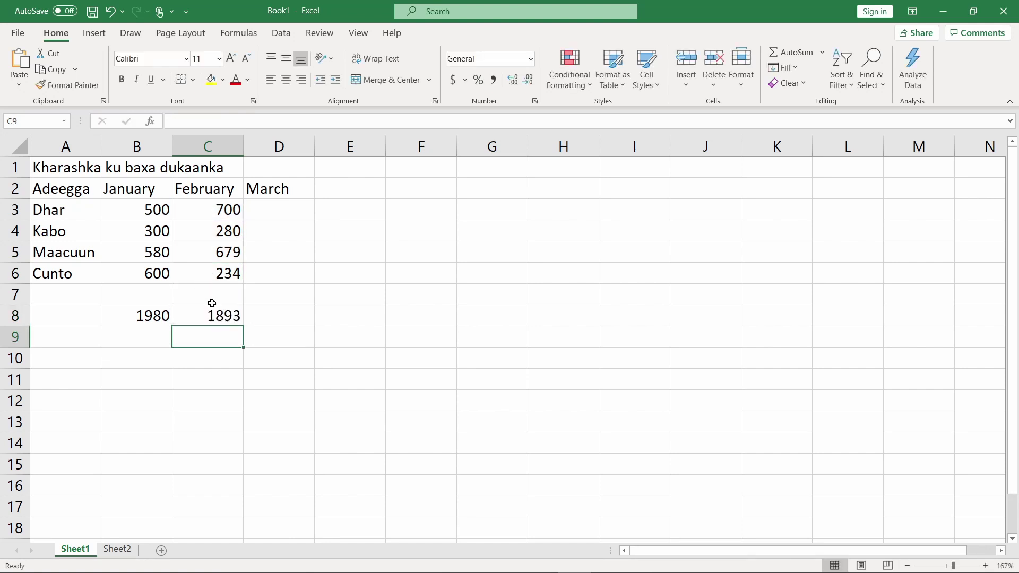
Fill in the March amounts 670, 379, 567 and 388 in D3 to D6 and total them in D8 with AutoSum over D3:D6
left_click(291, 214)
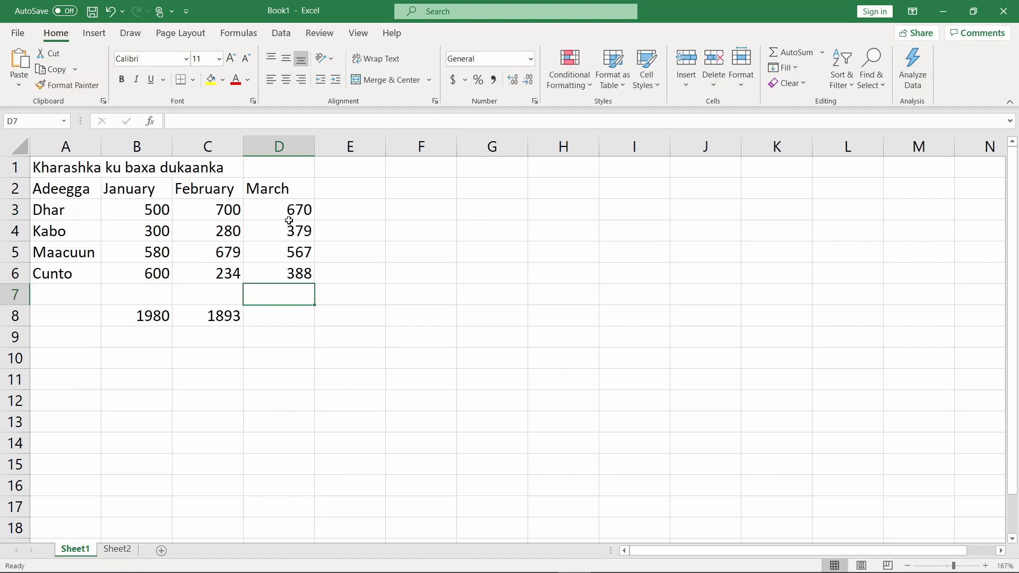
key("Down")
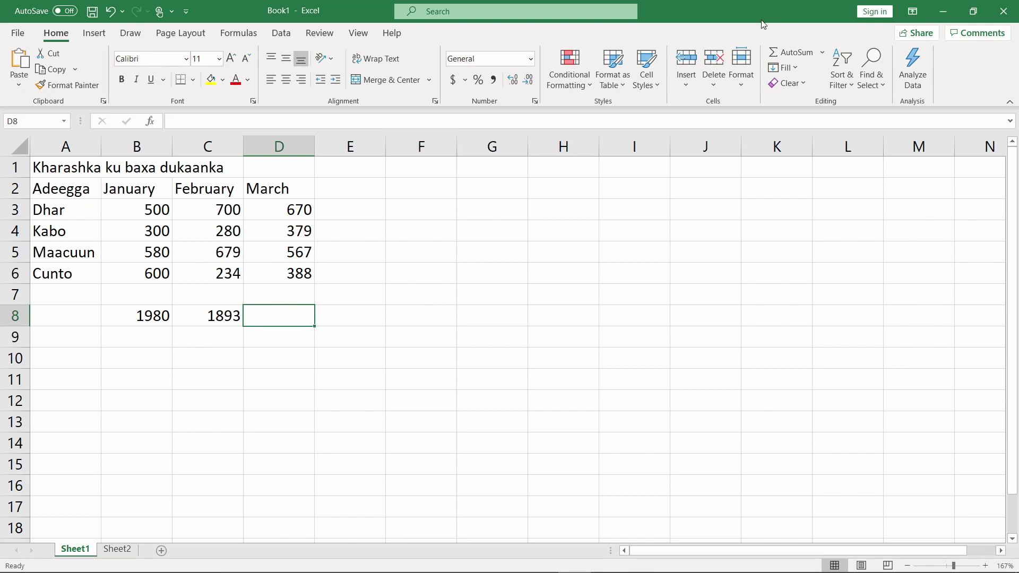
left_click(785, 50)
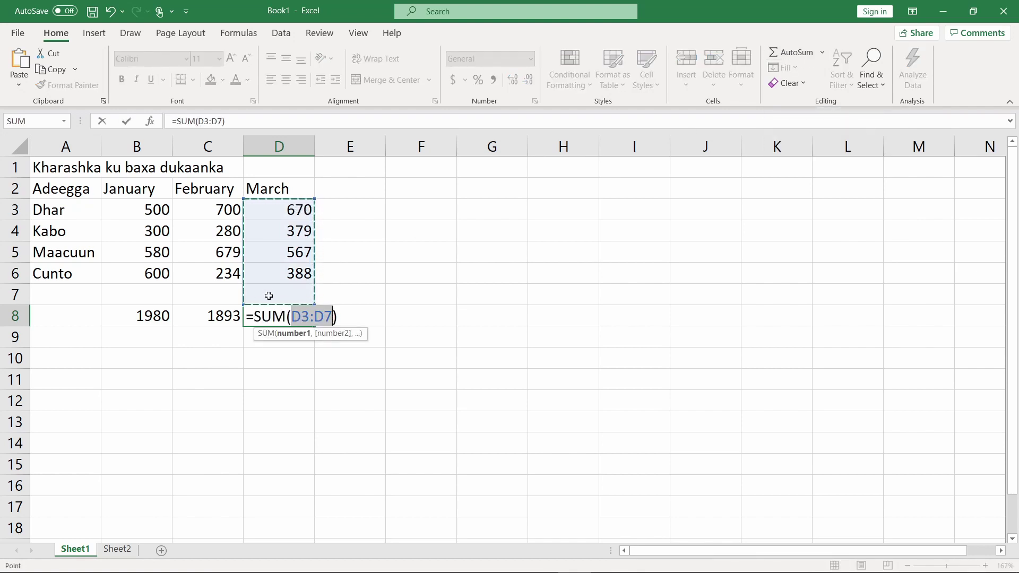
left_click_drag(283, 208, 300, 265)
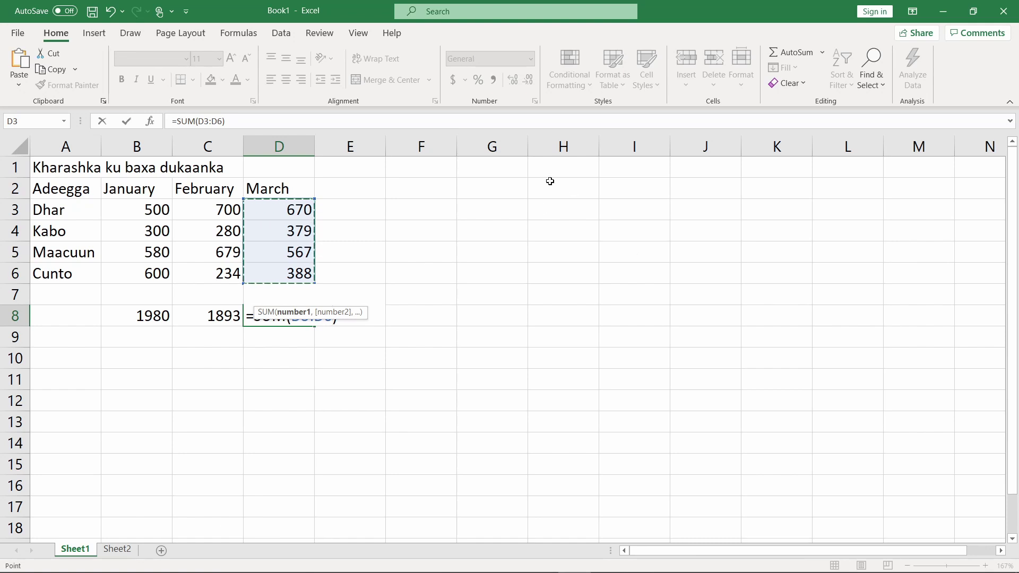
key("Return")
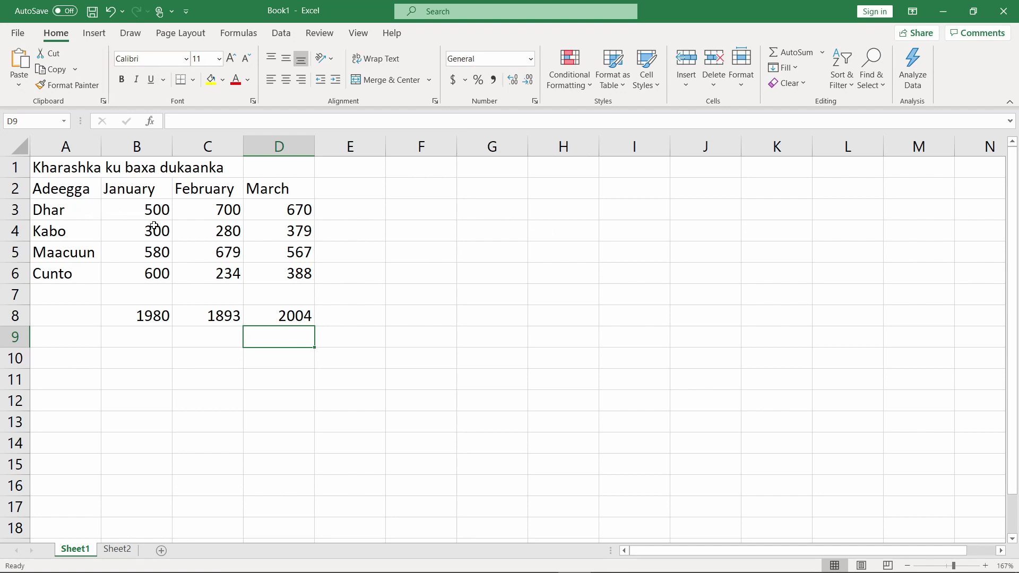
Change the February amounts for Kabo, Maacuun and Cunto to 200, 1000 and 250 in cells C4 to C6
left_click(229, 234)
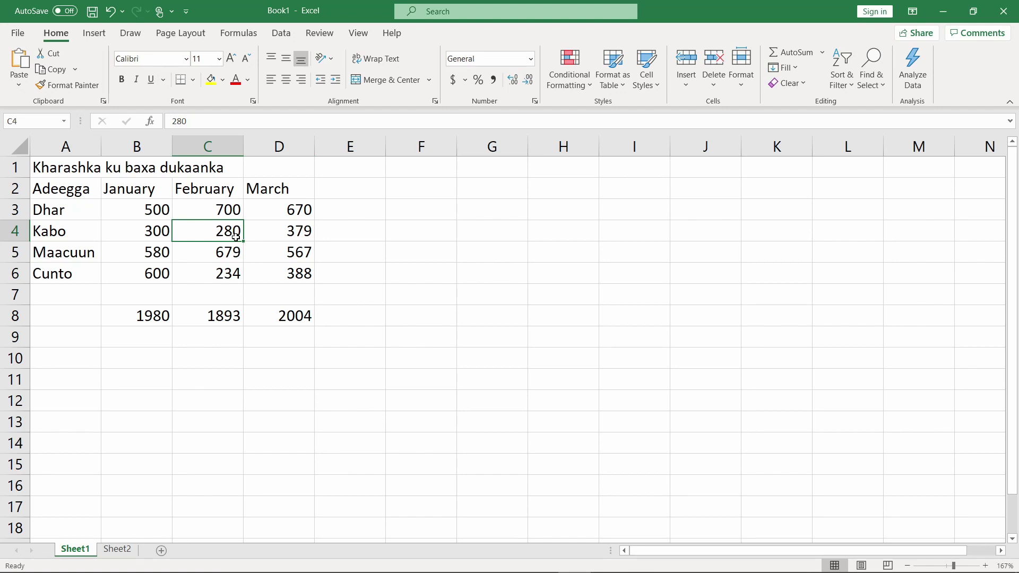
type("200")
key("Return")
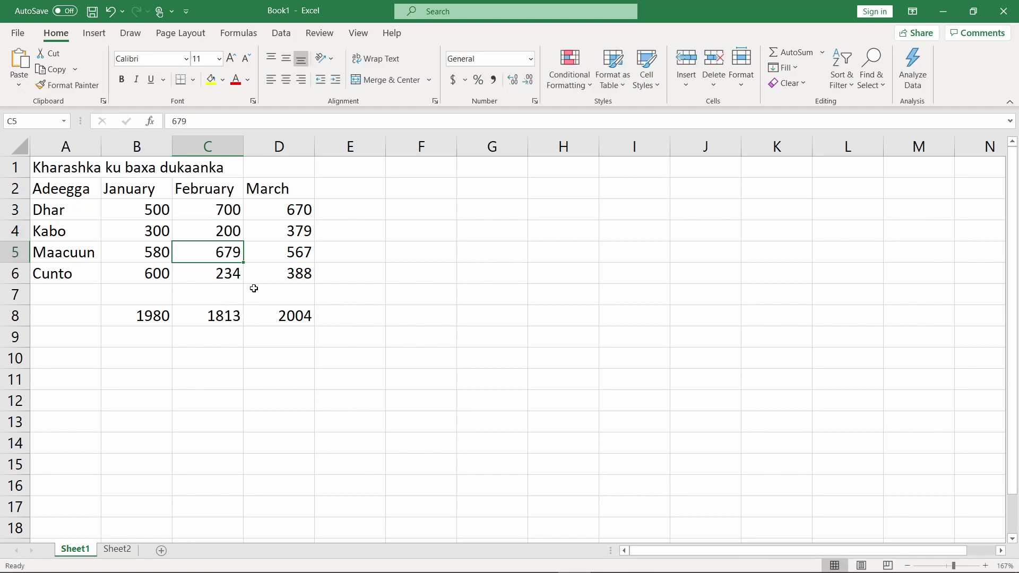
type("1000")
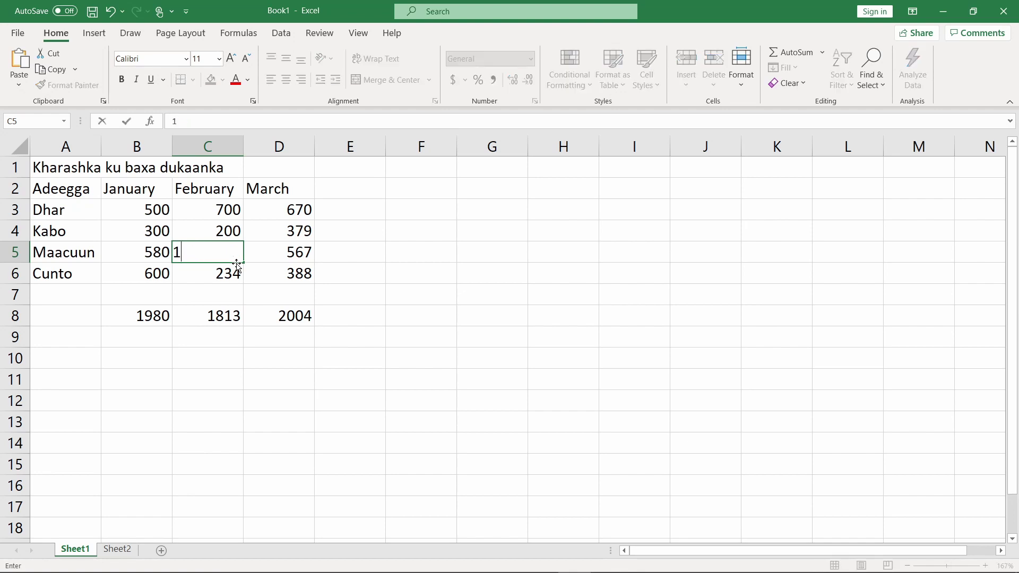
key("Return")
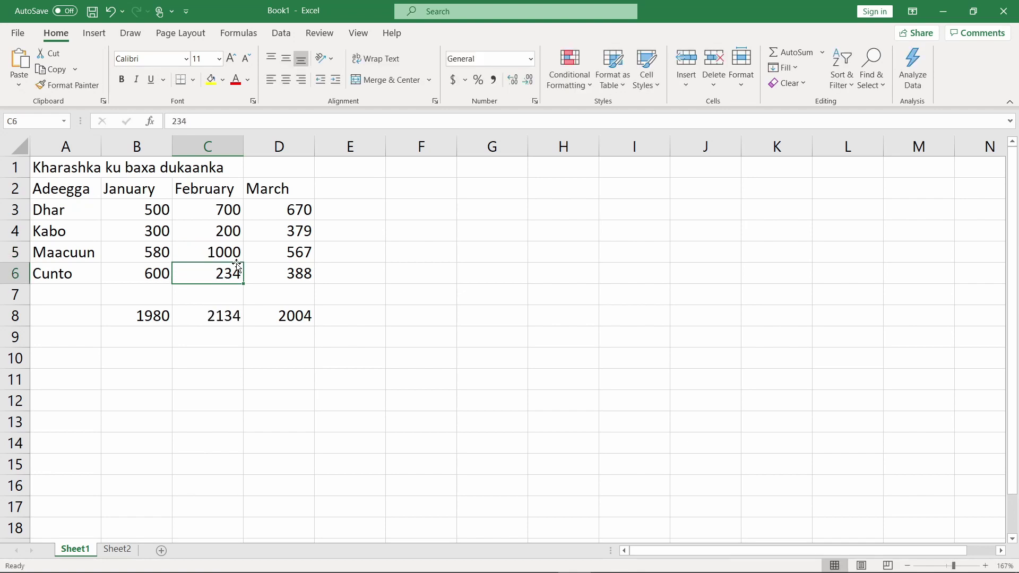
type("120")
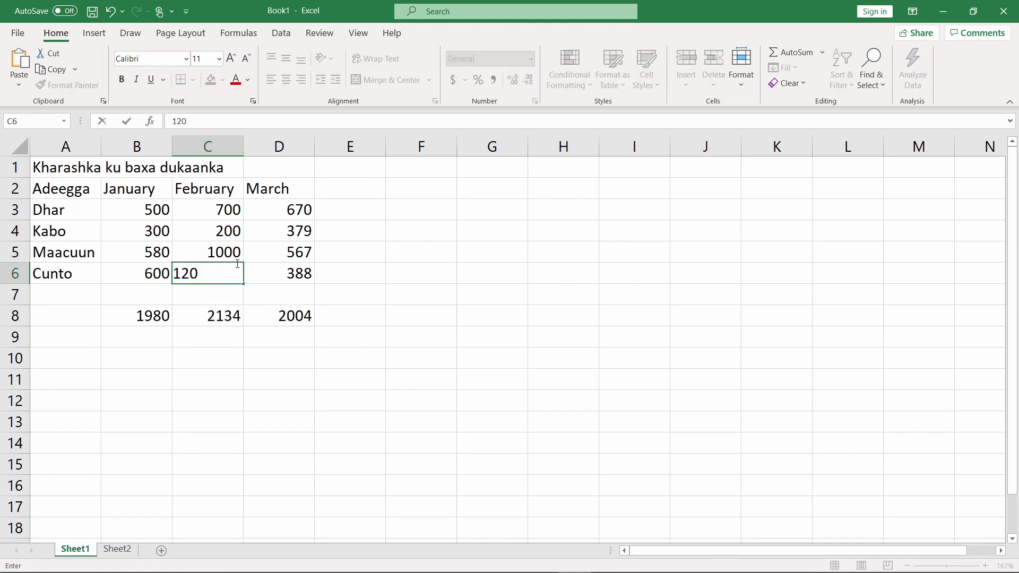
key("BackSpace")
key("BackSpace")
key("BackSpace")
type("250")
key("Return")
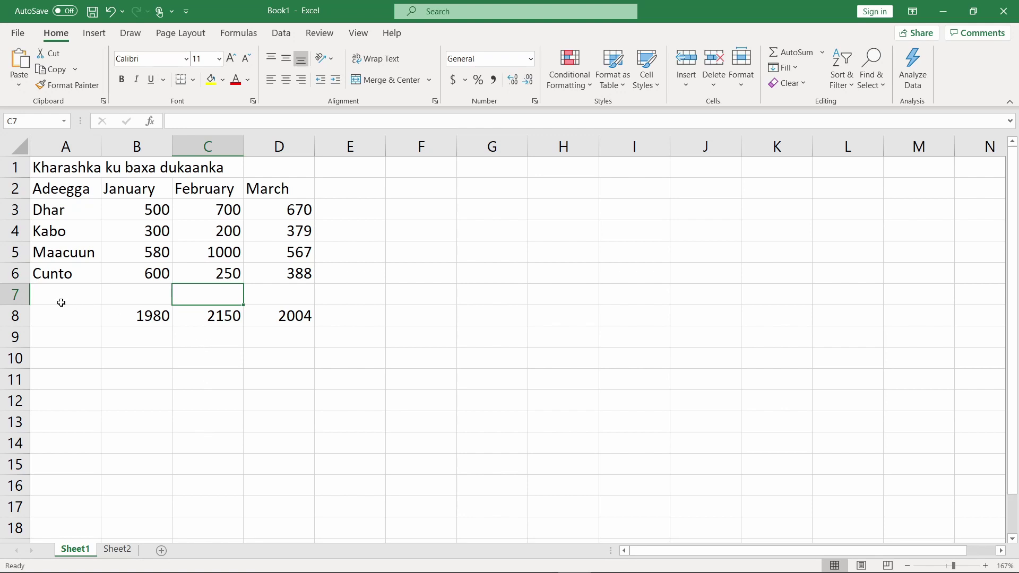
Label the totals row Iskudar in cell A8
double_click(84, 312)
type("I")
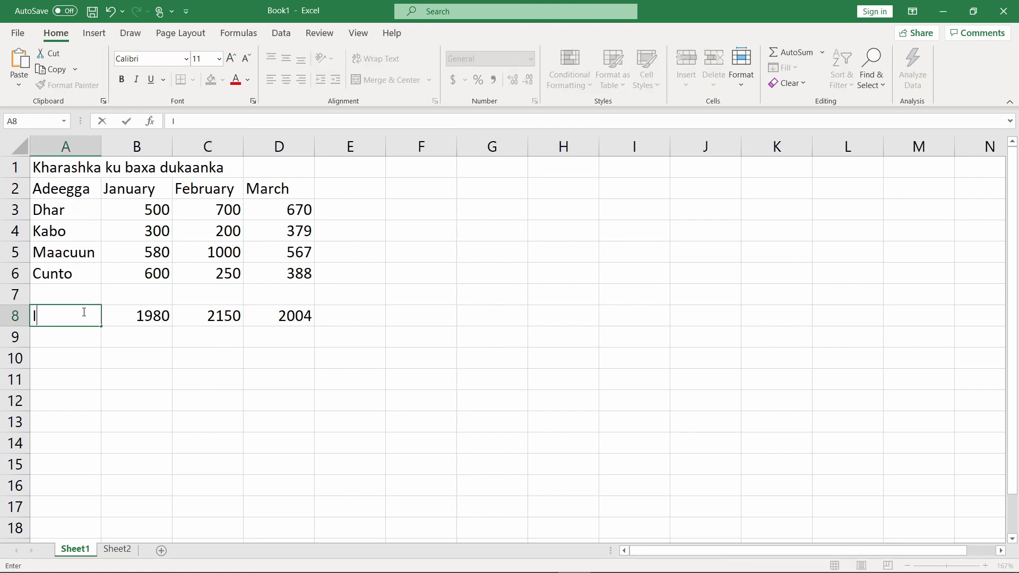
type("skudar")
key("Tab")
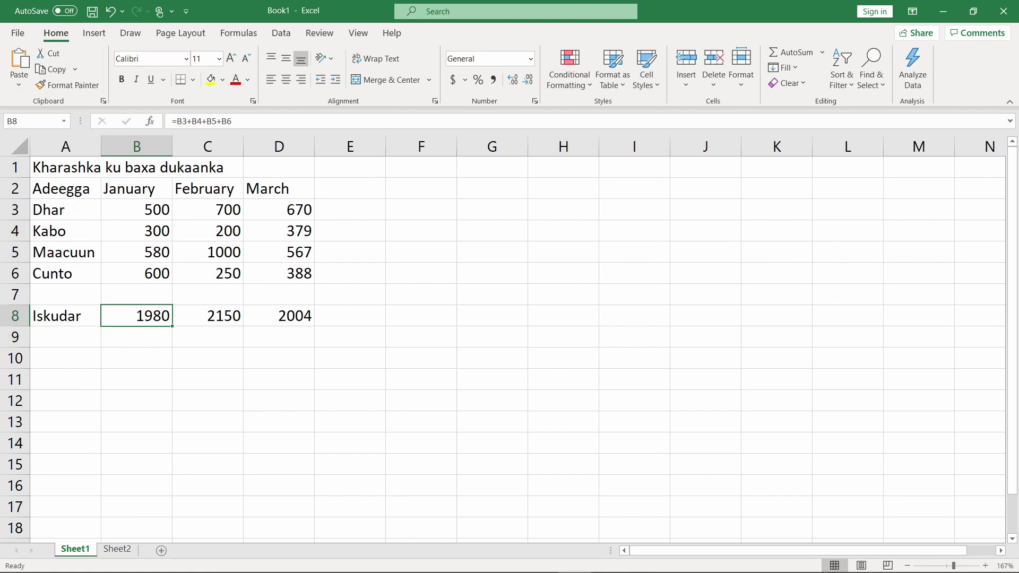
Open the print preview of the expense sheet
left_click(27, 34)
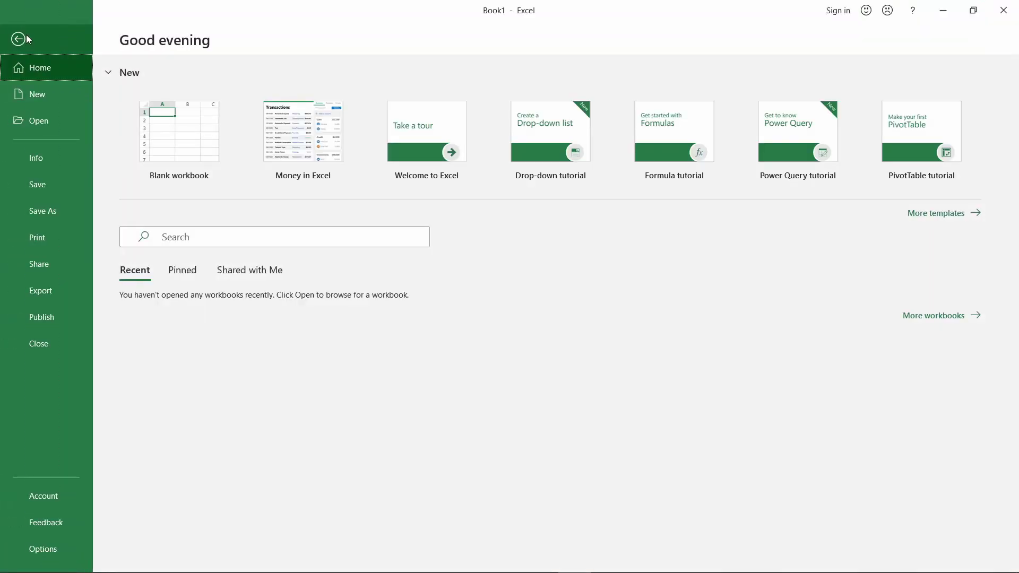
left_click(63, 238)
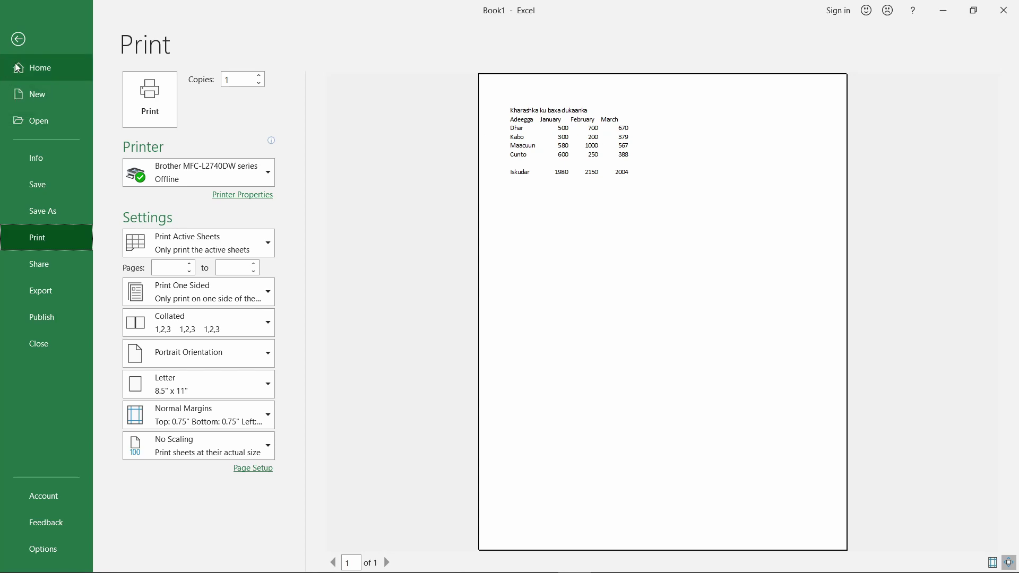
Leave the print preview, then merge and center the title Kharashka ku baxa dukaanka across A1 to D1 and make it bold
left_click(21, 42)
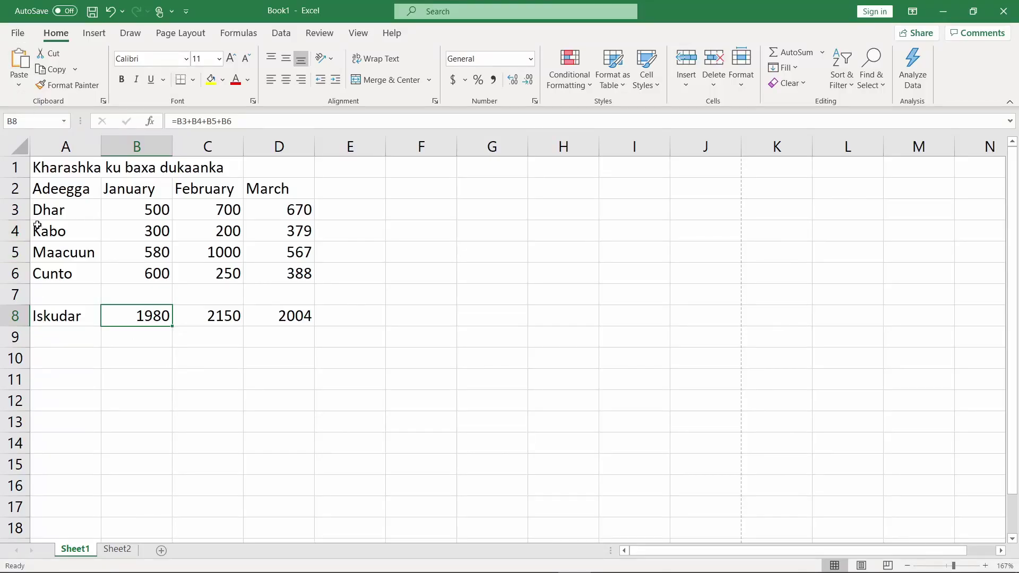
left_click_drag(39, 173, 264, 168)
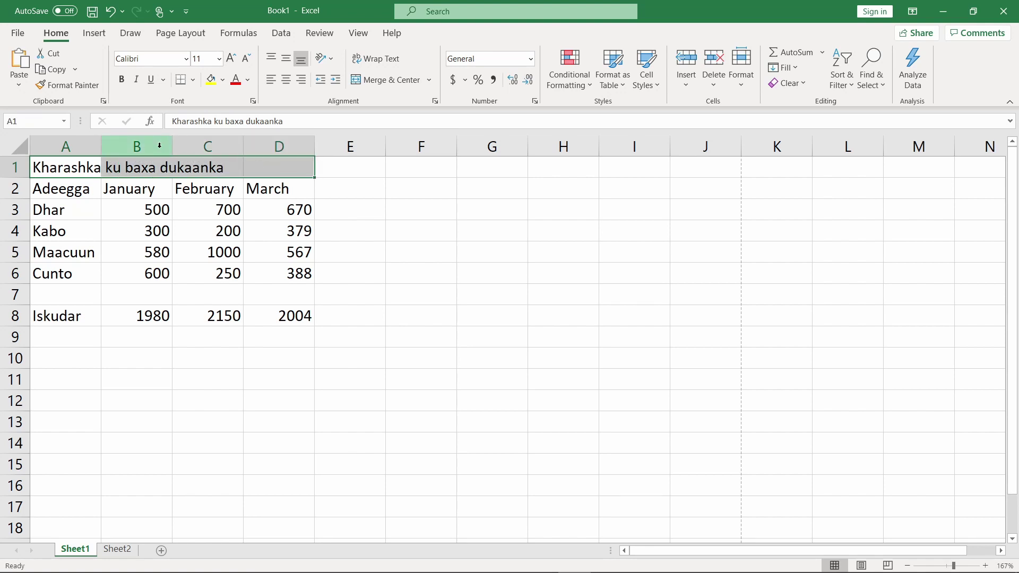
left_click(376, 78)
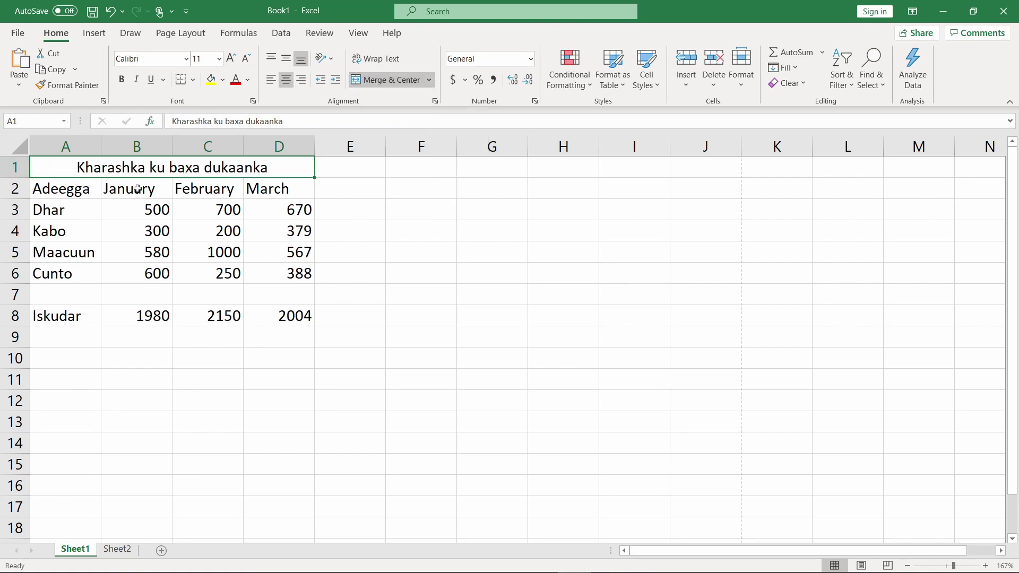
left_click(122, 80)
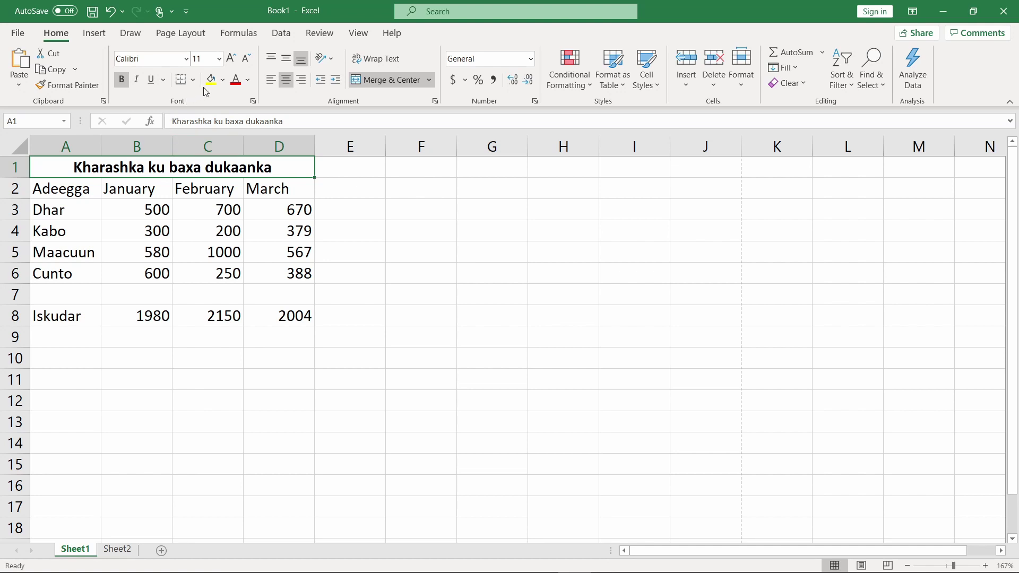
Apply All Borders to the whole expense table in A1 to D8
left_click(20, 166)
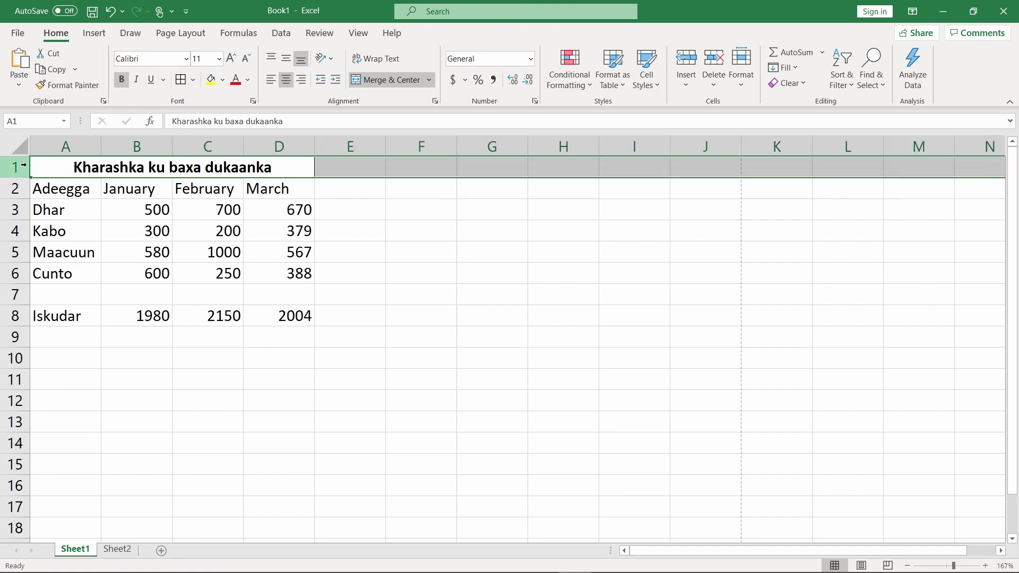
left_click_drag(33, 167, 269, 314)
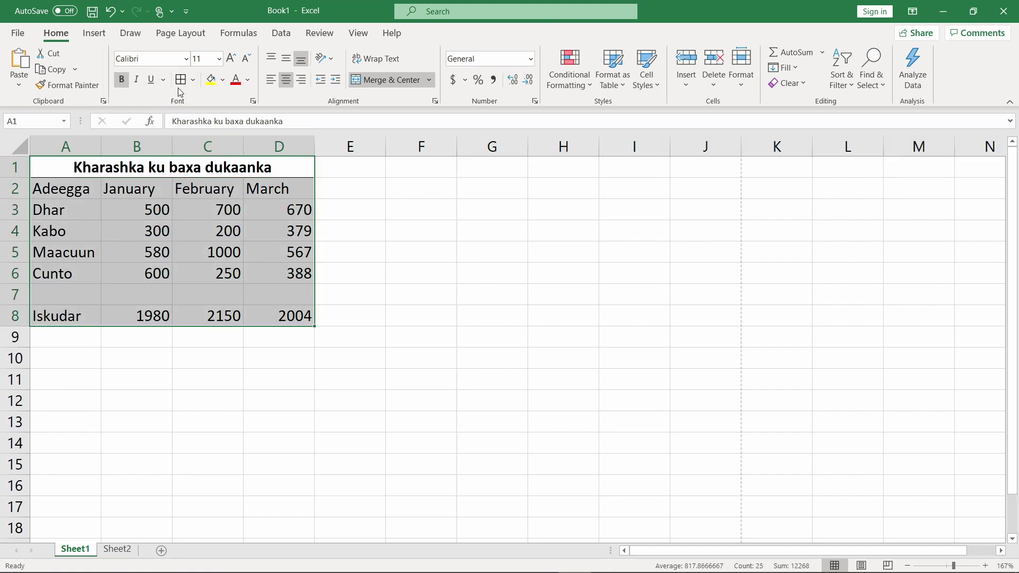
left_click(192, 80)
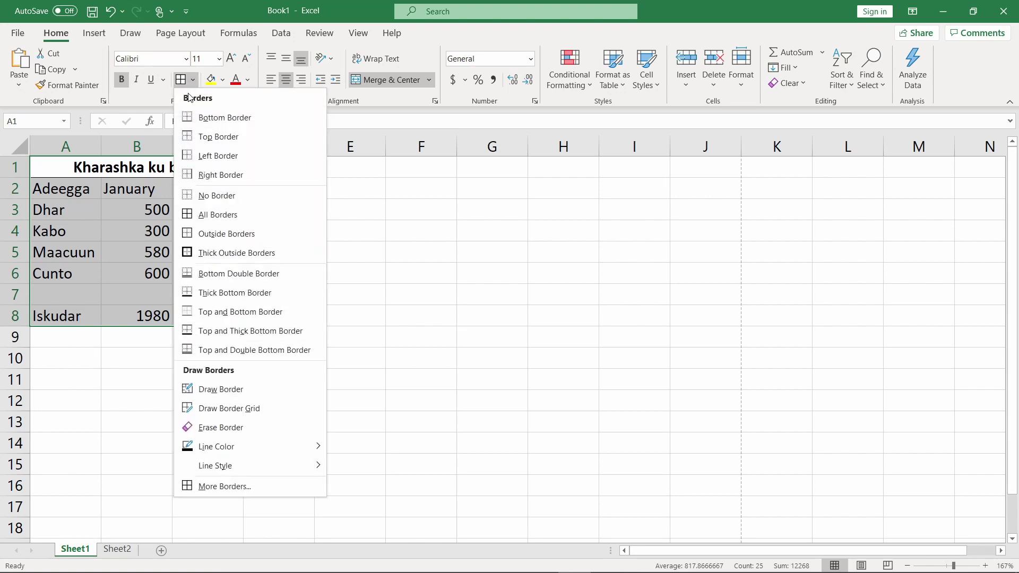
left_click(199, 214)
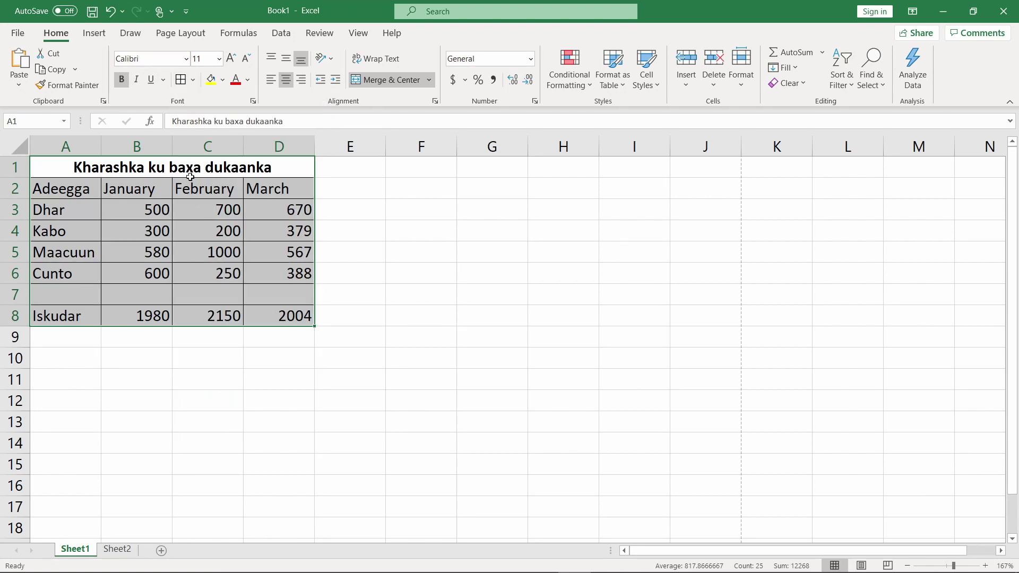
left_click(388, 237)
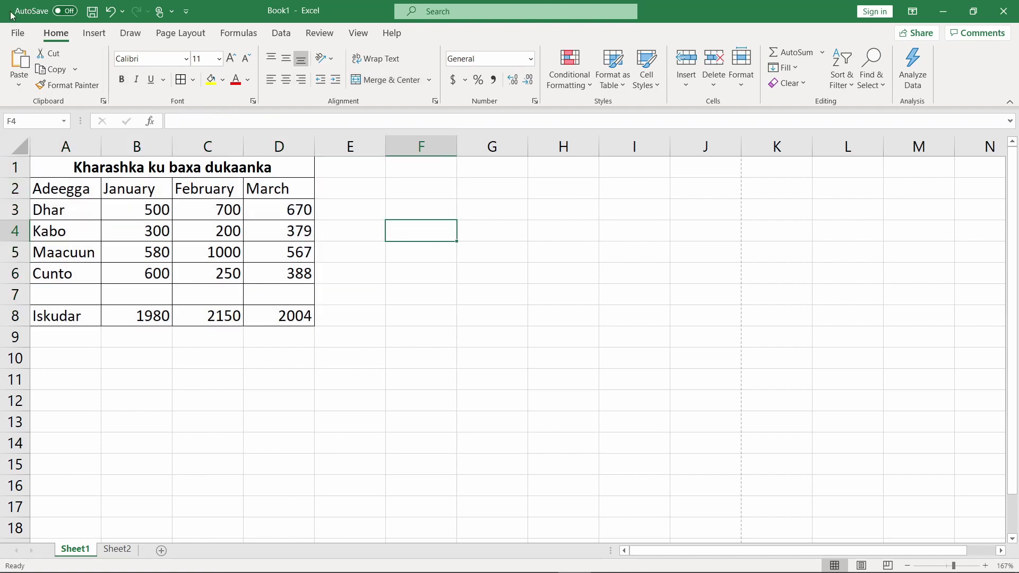
Check the bordered expense table in the print preview and return to the sheet
left_click(23, 32)
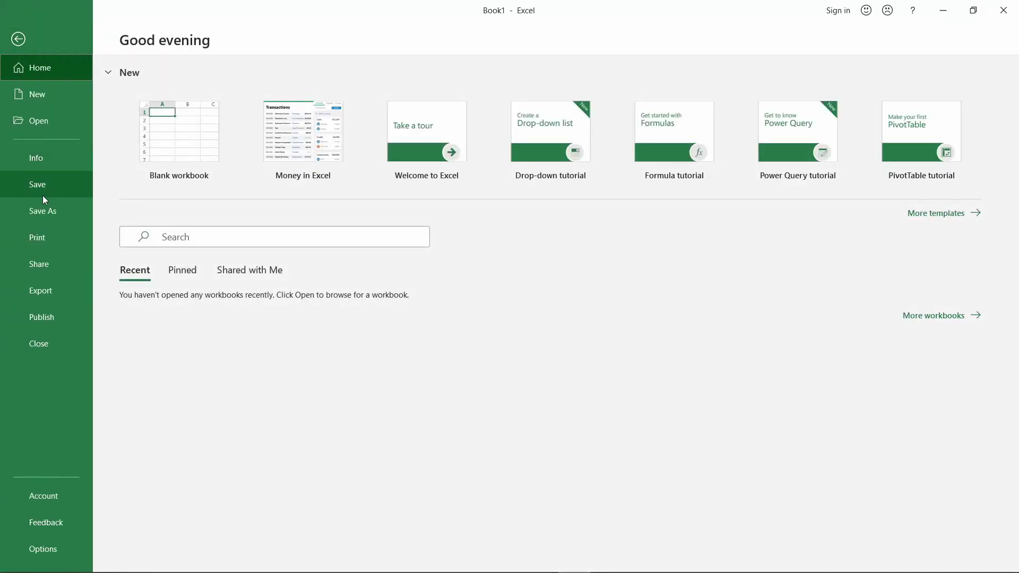
left_click(61, 236)
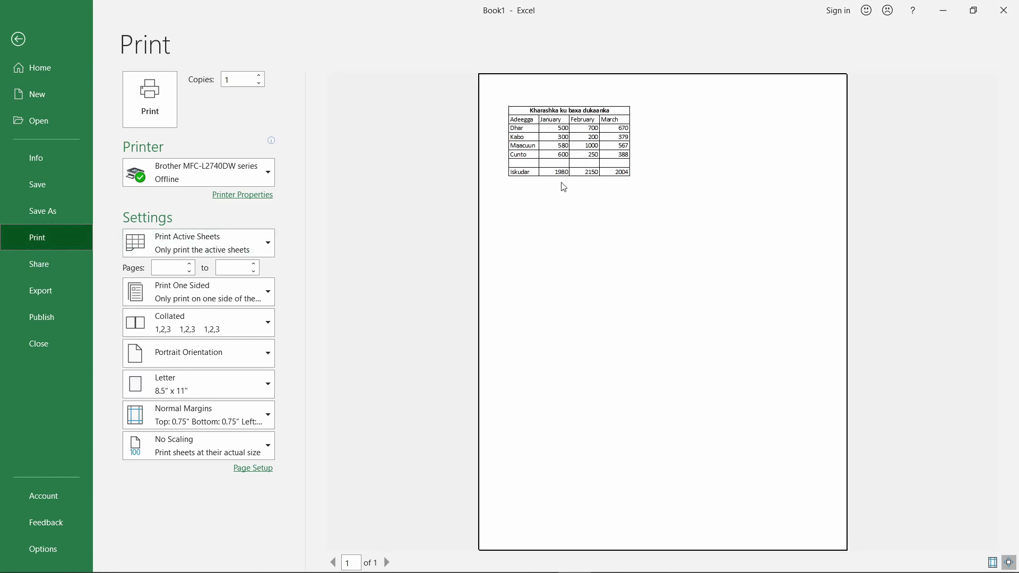
left_click(26, 36)
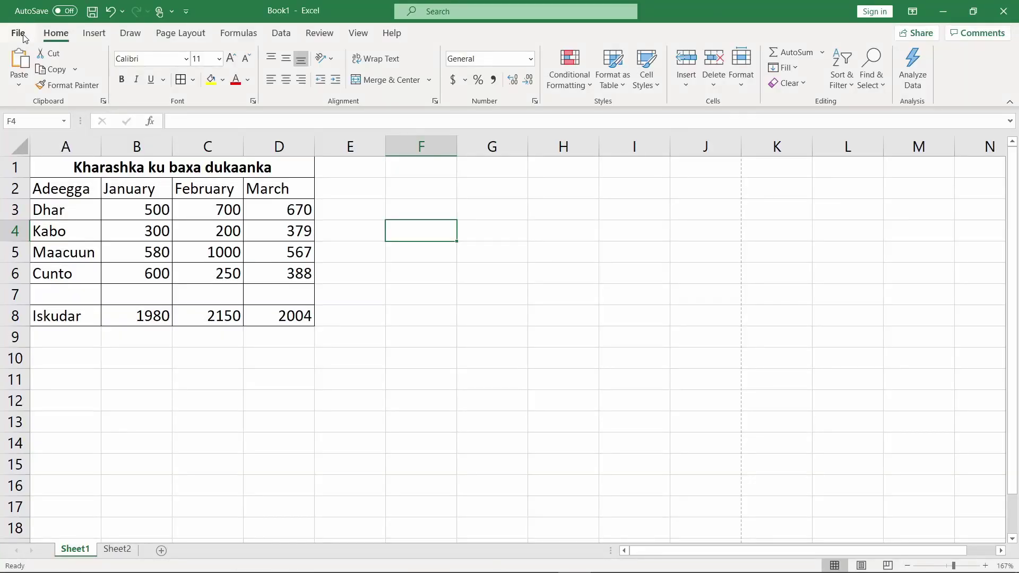
Change the header in A2 to Adeegga Alaabta and widen column A to fit the text
left_click(94, 188)
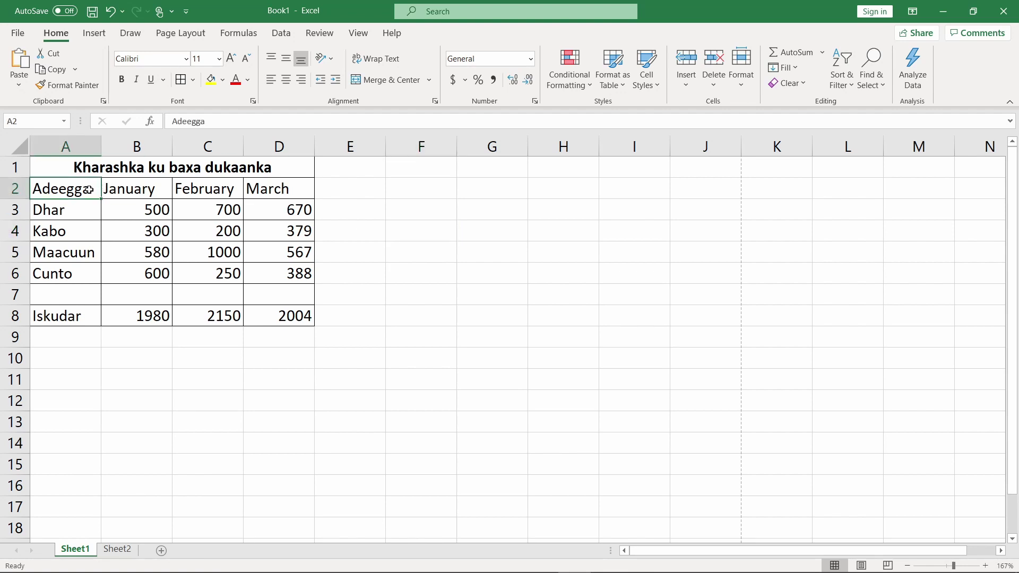
double_click(89, 190)
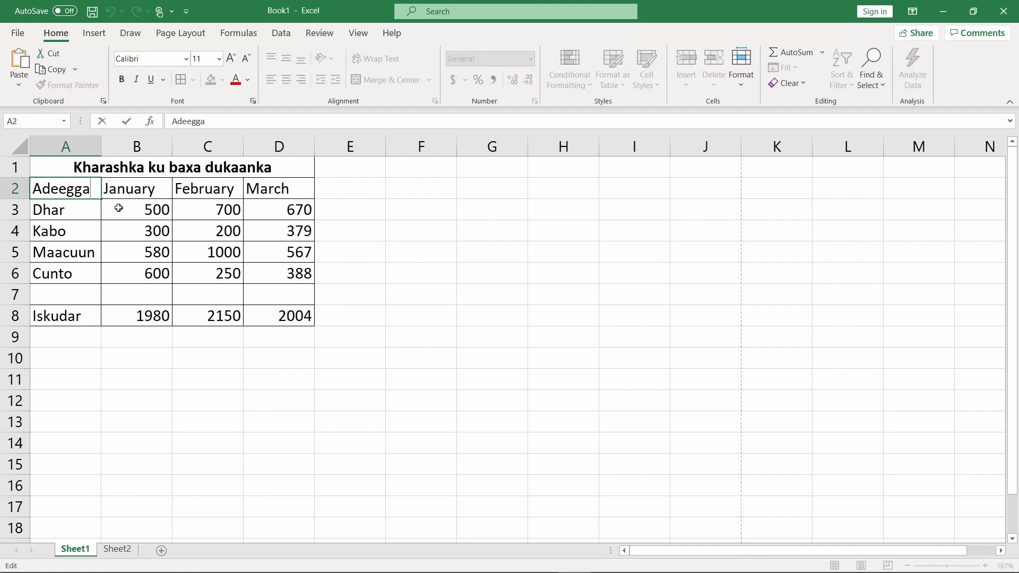
type("a")
key("Return")
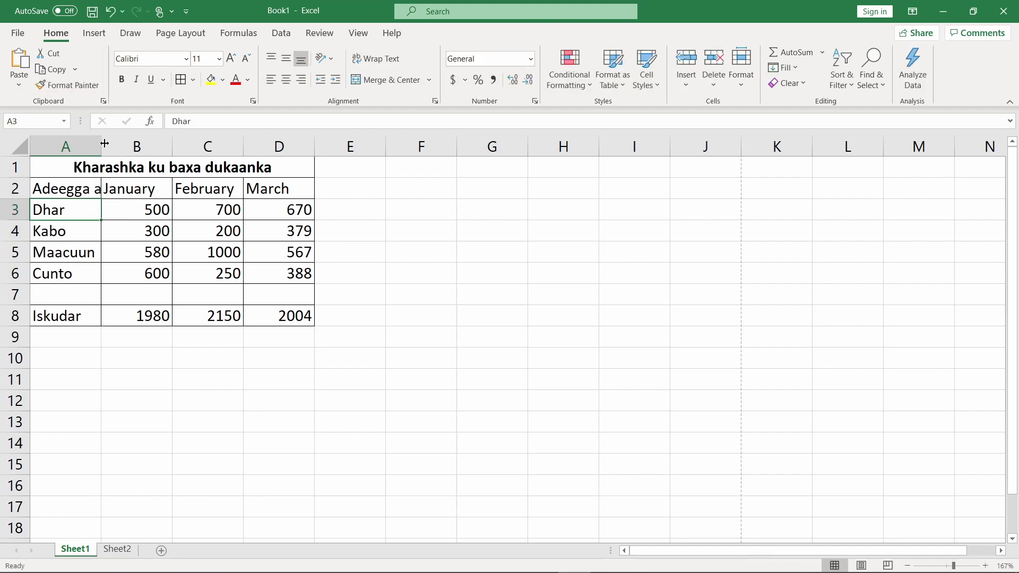
mouse_move(100, 142)
left_mouse_down()
mouse_move(162, 145)
mouse_move(103, 144)
left_mouse_up()
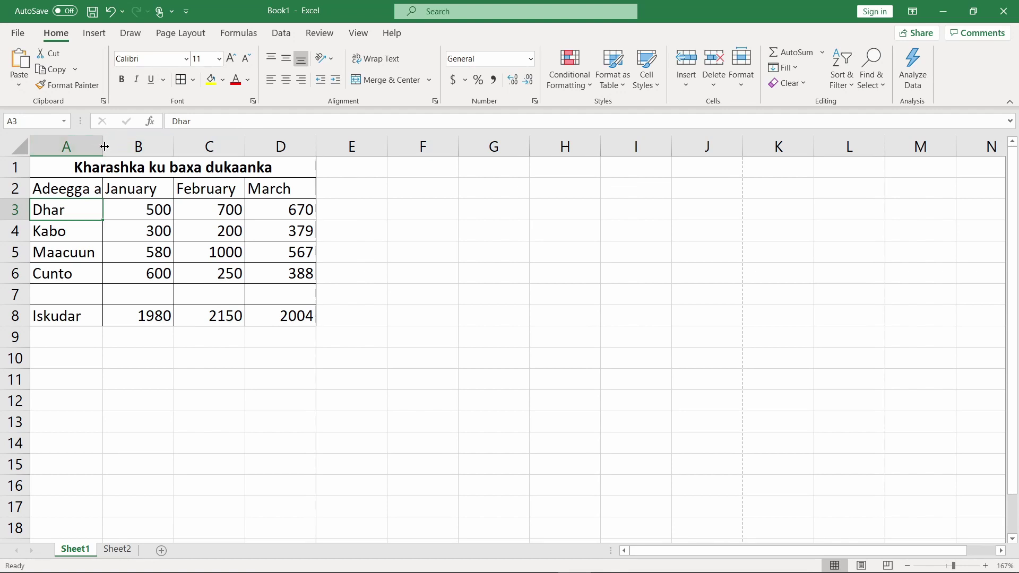
double_click(101, 147)
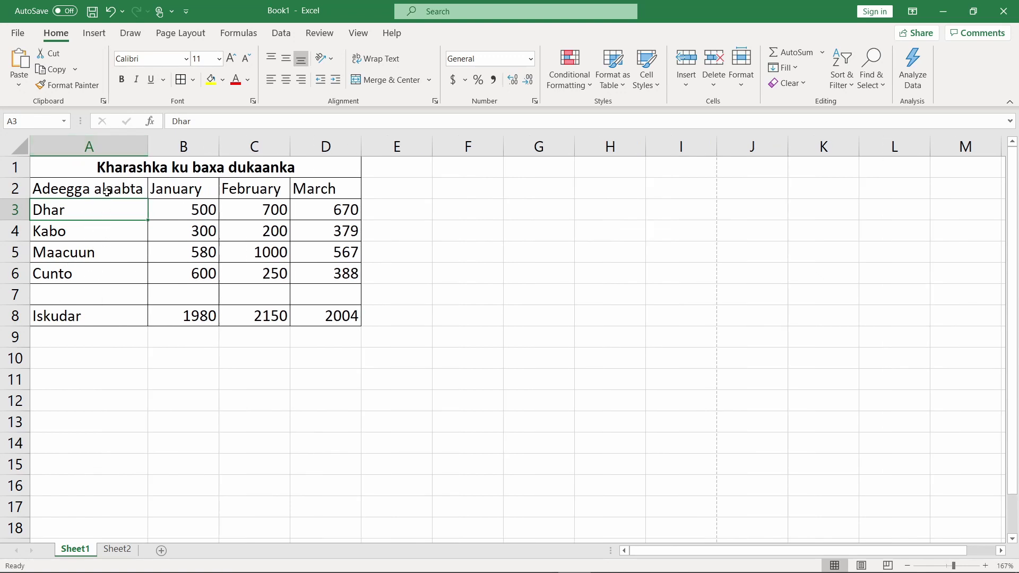
left_click(611, 273)
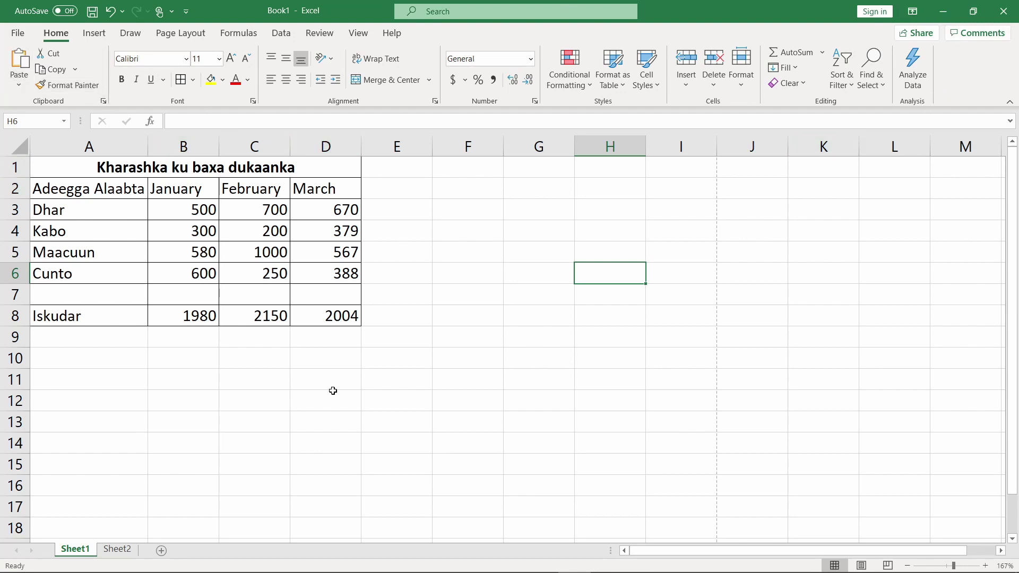
Enter the practice numbers 1, 2 and 3 in cells G2 to G4
left_click(558, 193)
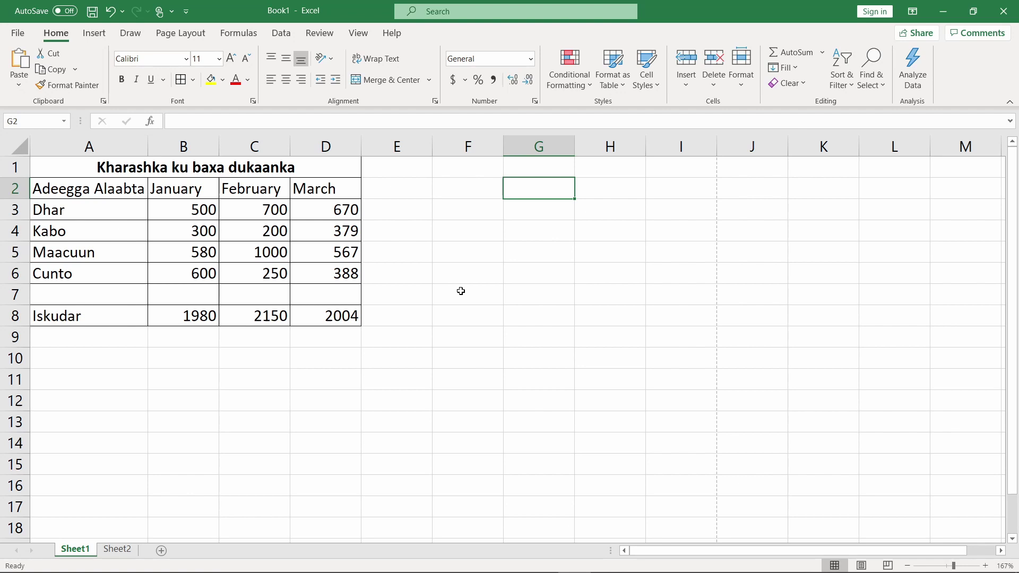
type("1")
key("Return")
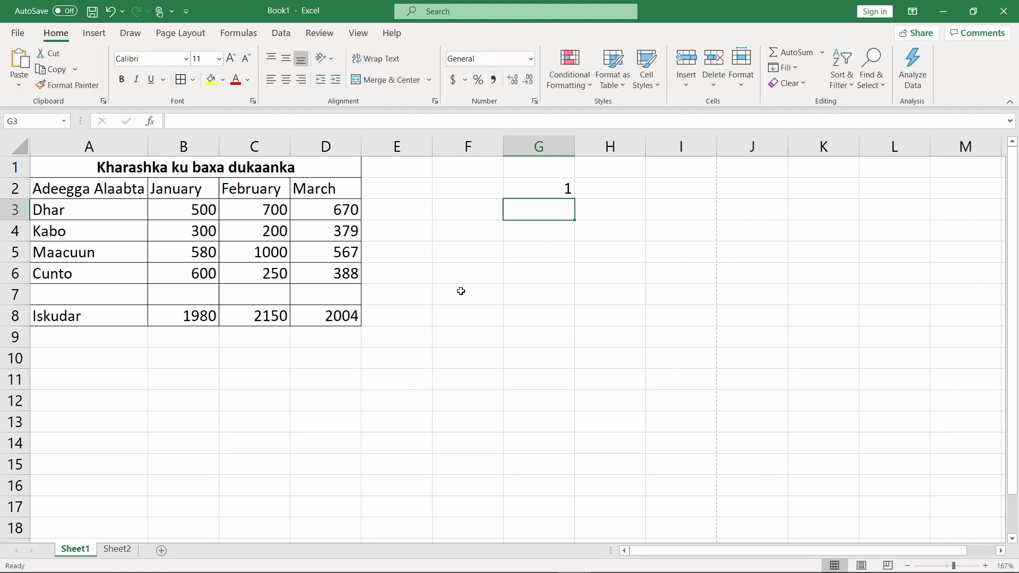
type("2")
key("Return")
type("3")
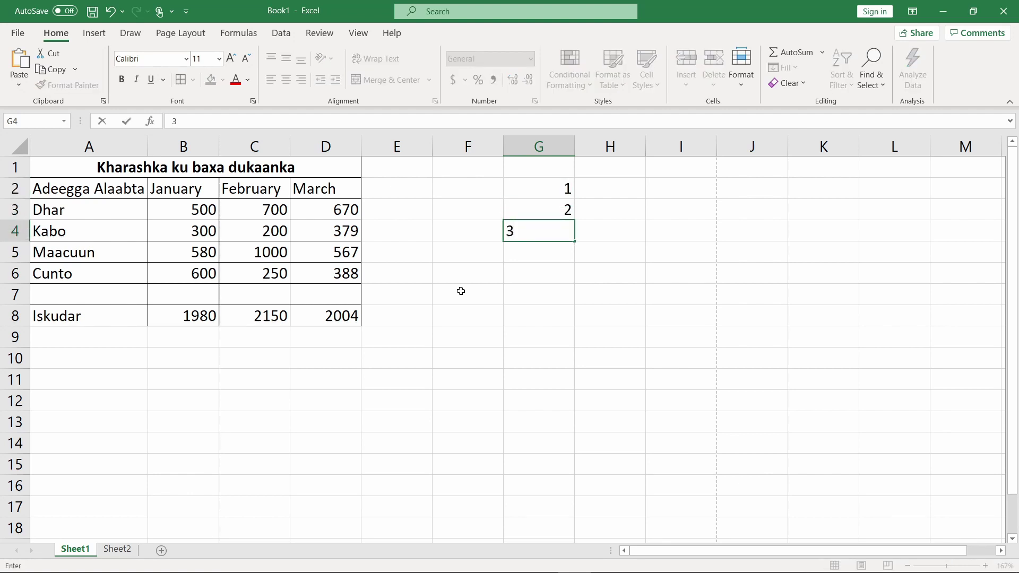
key("Return")
Add the practice numbers in cell G6 with the formula =G2+G3+G4, and clear the cell again
key("Right")
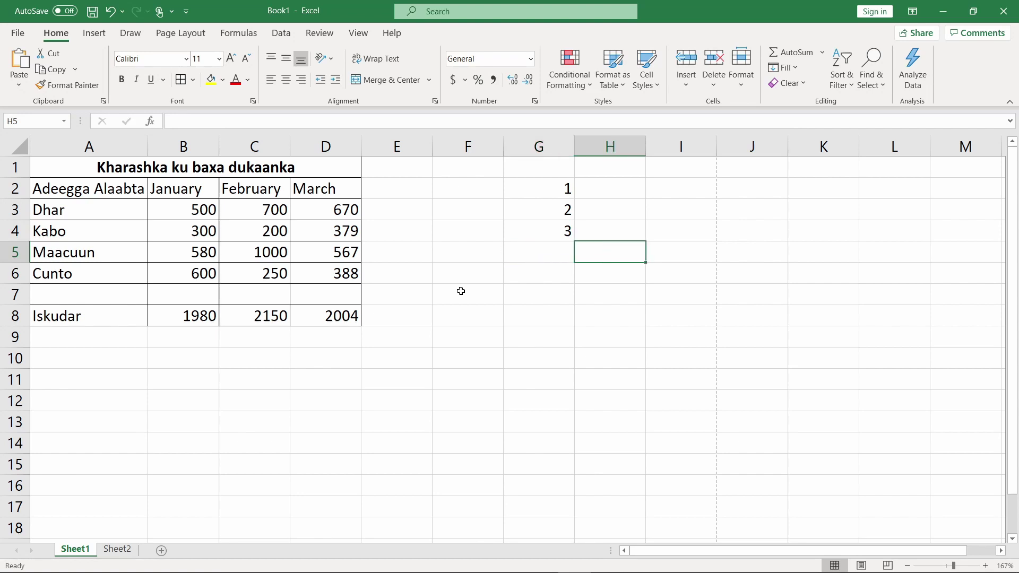
key("Down")
key("Left")
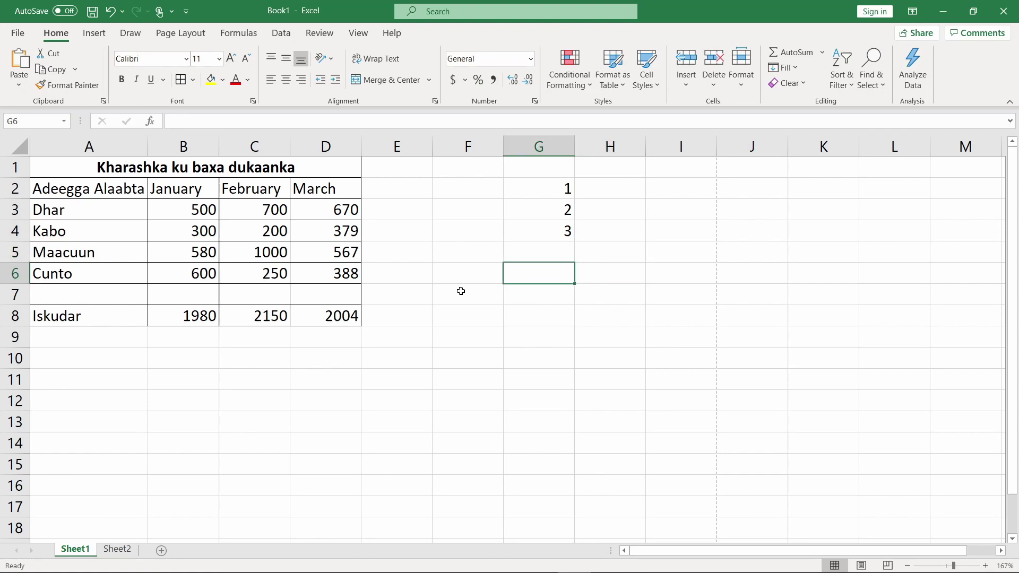
type("=")
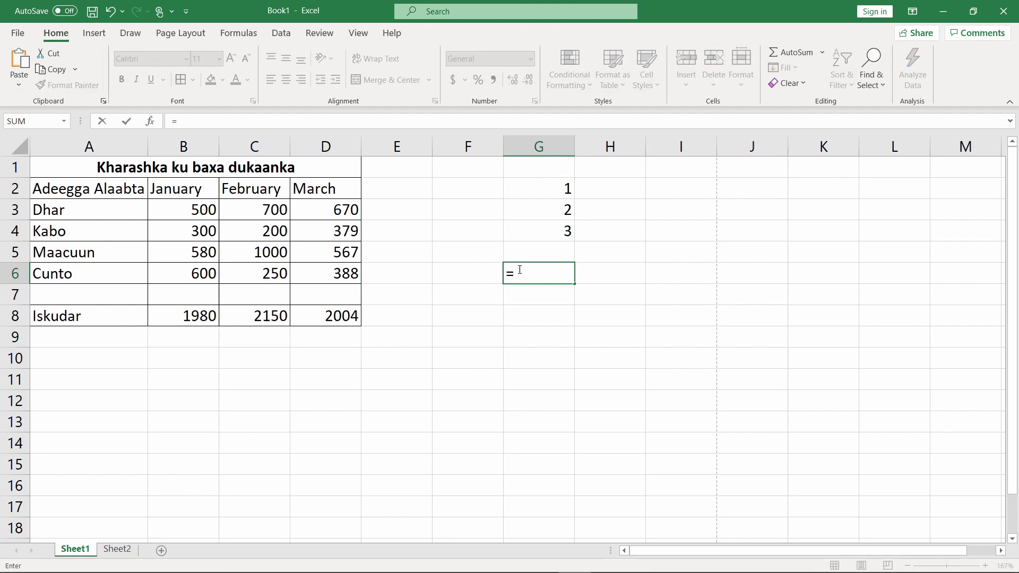
left_click(554, 190)
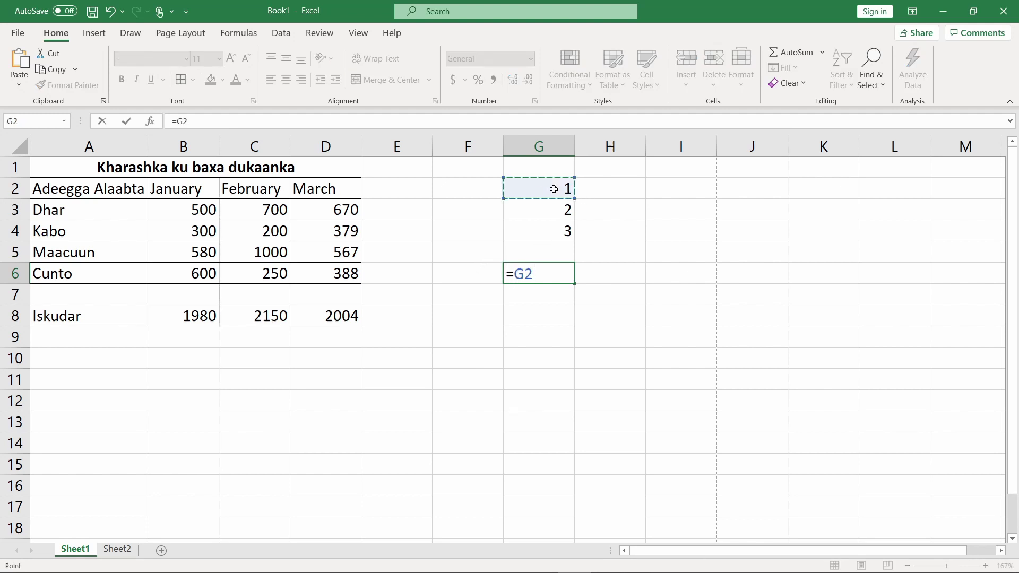
type("+")
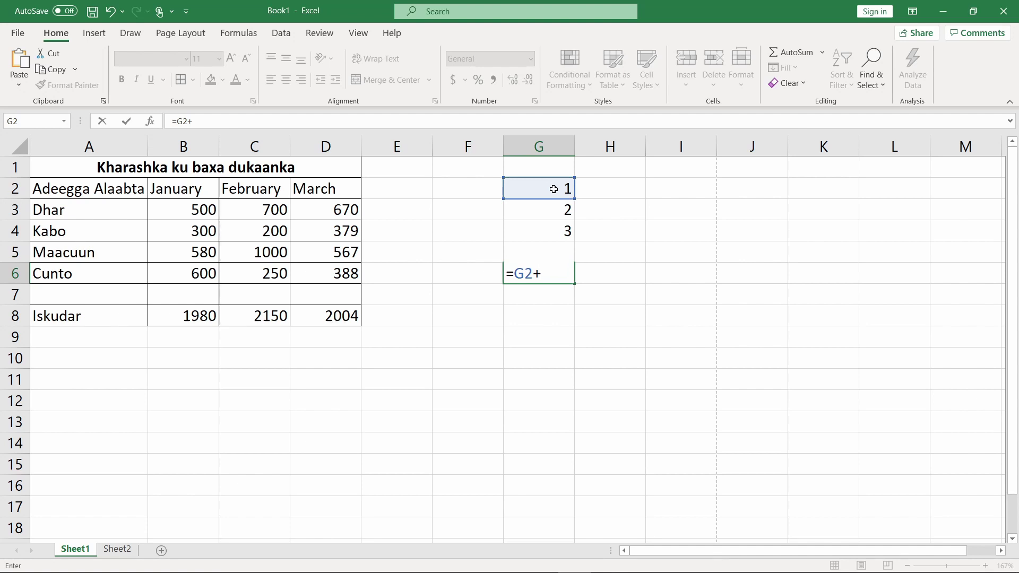
left_click(564, 210)
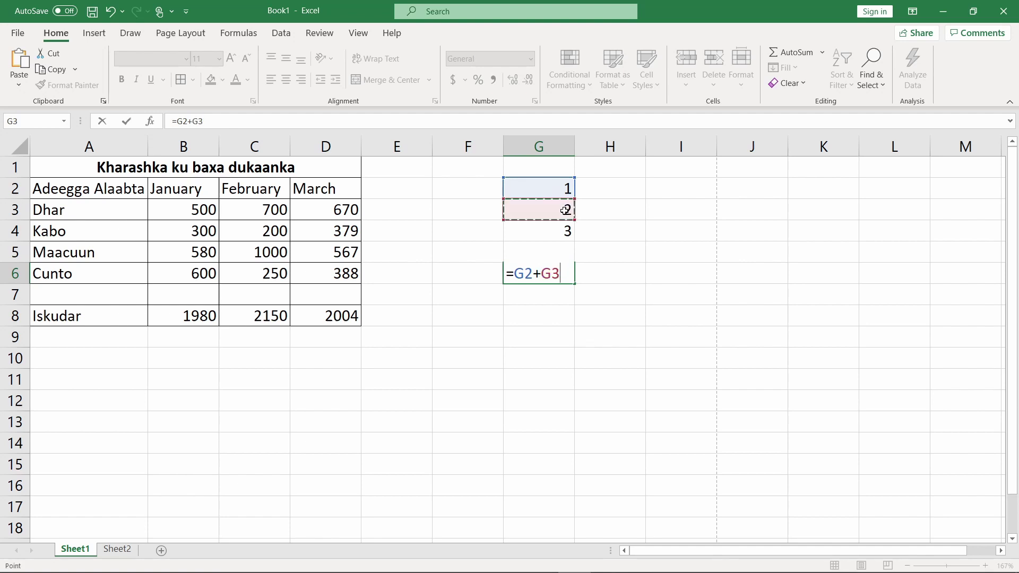
type("+")
left_click(560, 234)
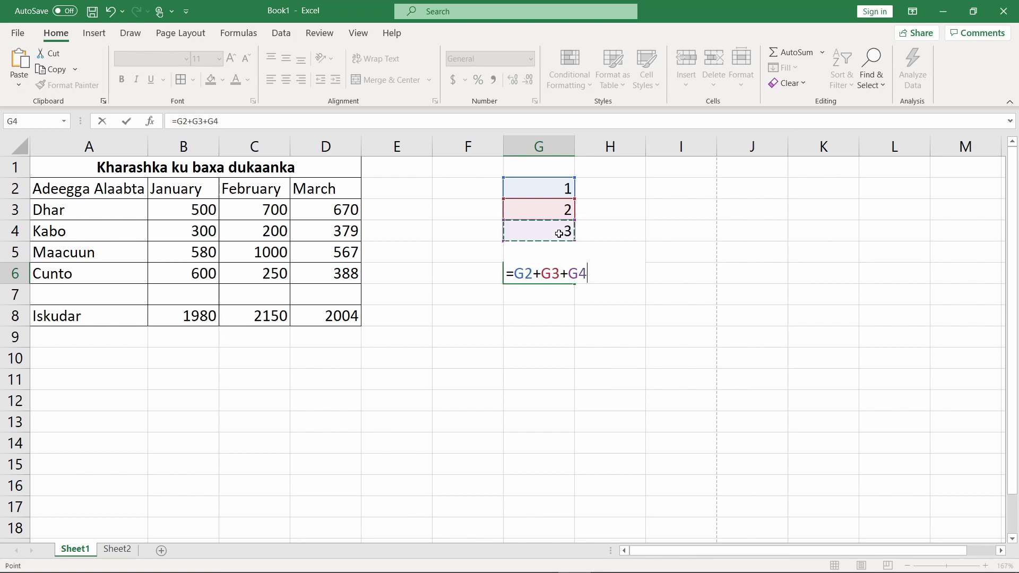
key("Return")
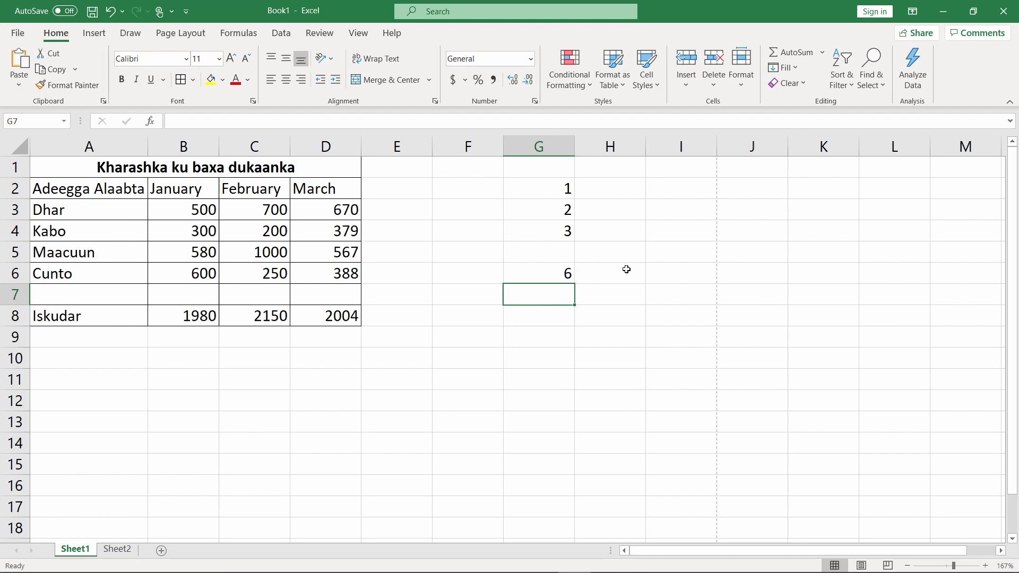
left_click(557, 276)
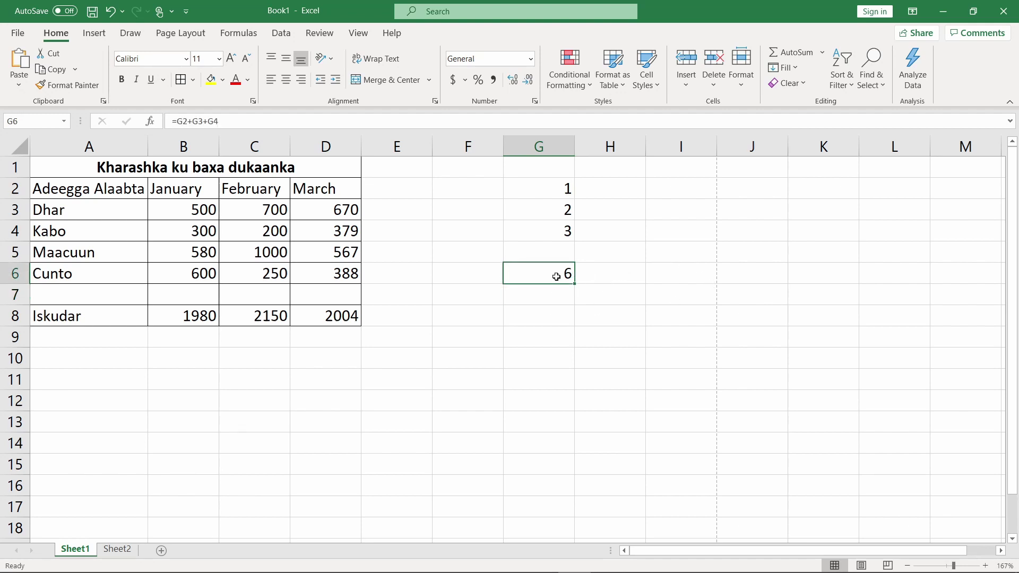
key("Delete")
Total the practice numbers in G6 with AutoSum over G2:G4, and undo that entry
left_click(797, 53)
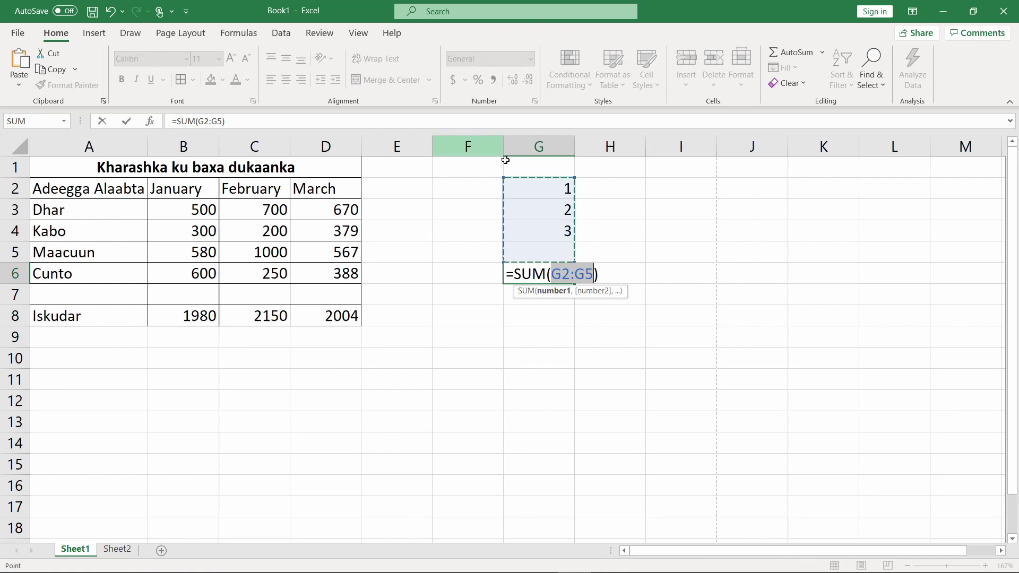
left_click_drag(533, 182, 571, 233)
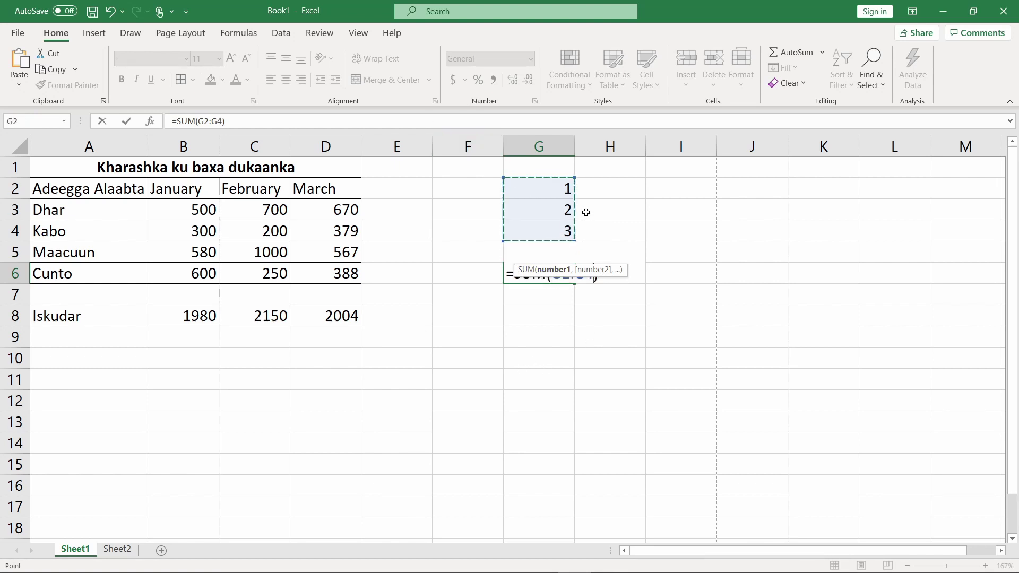
key("Return")
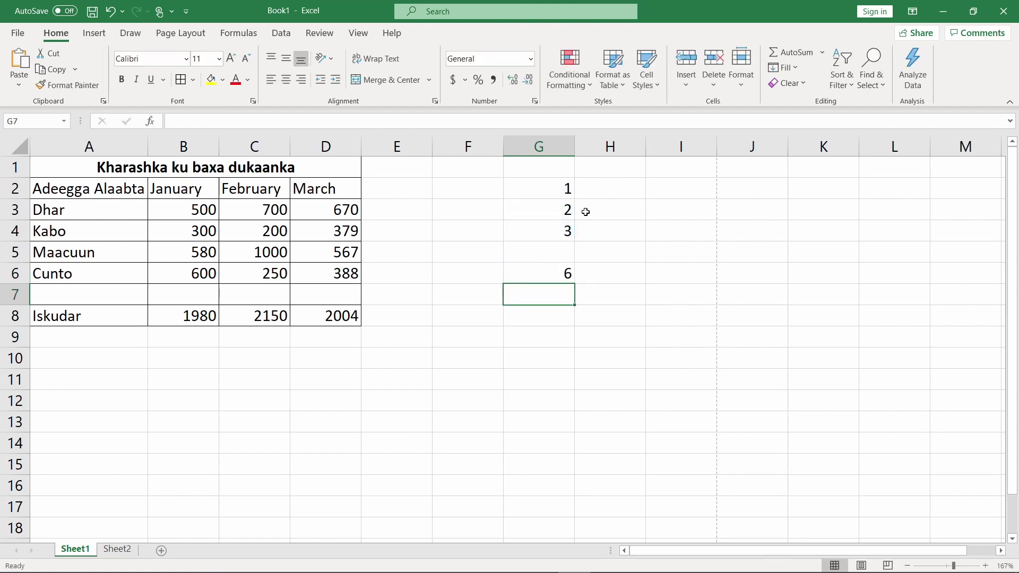
key("ctrl+z")
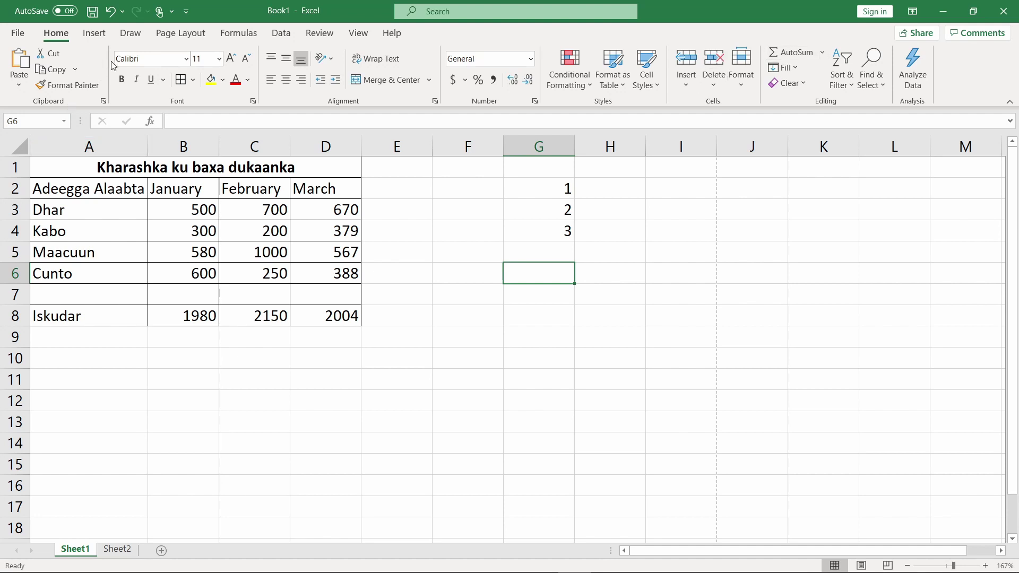
Total the practice numbers in G6 with AutoSum, limiting the summed range to G2:G4
left_click(243, 35)
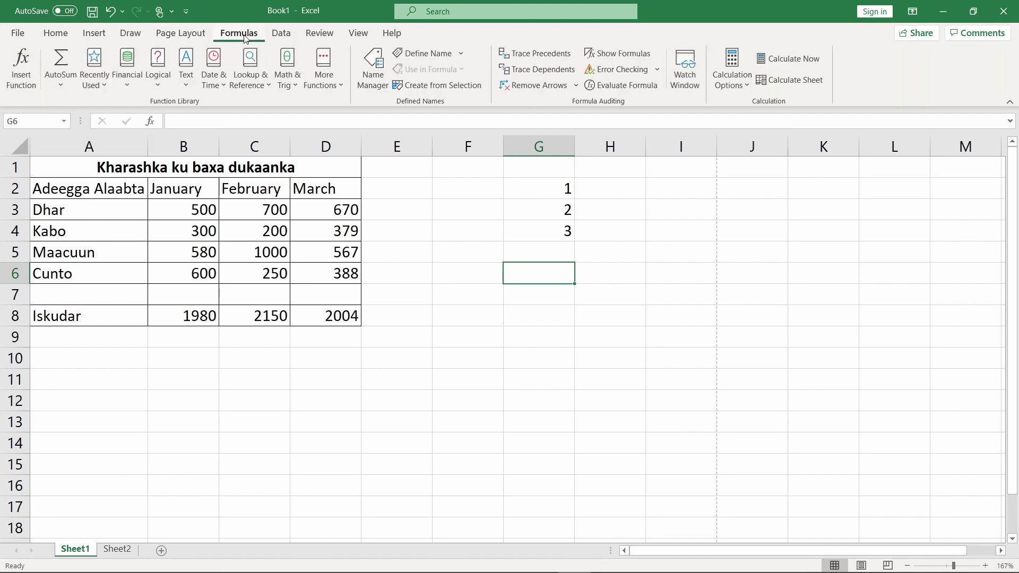
left_click(55, 64)
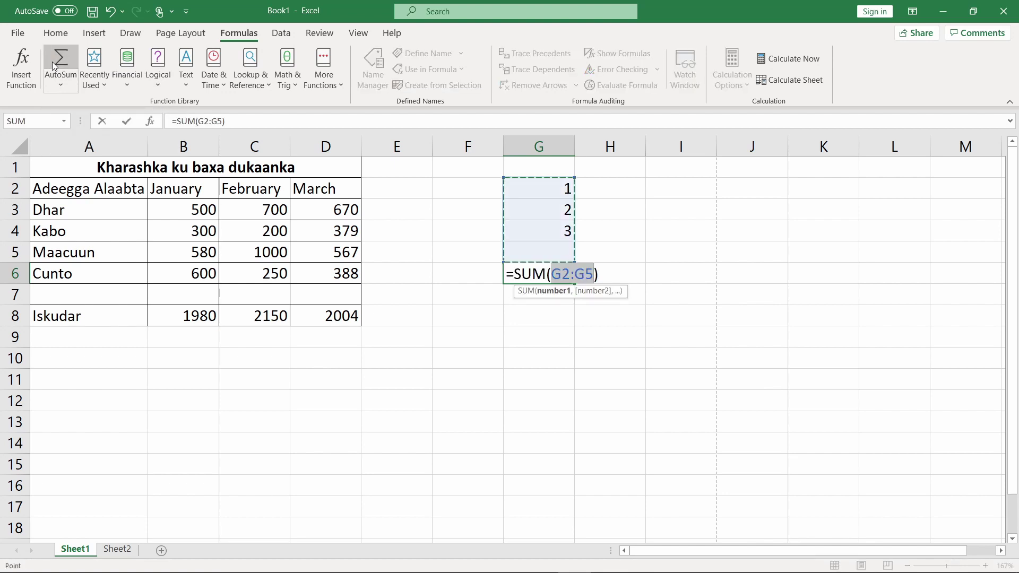
left_click(539, 186)
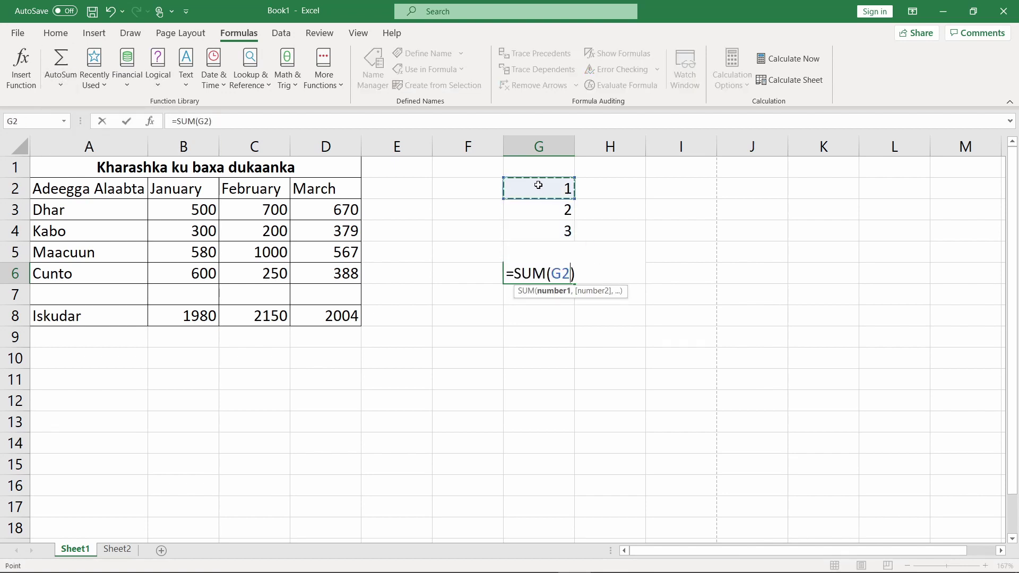
left_click_drag(551, 199, 568, 226)
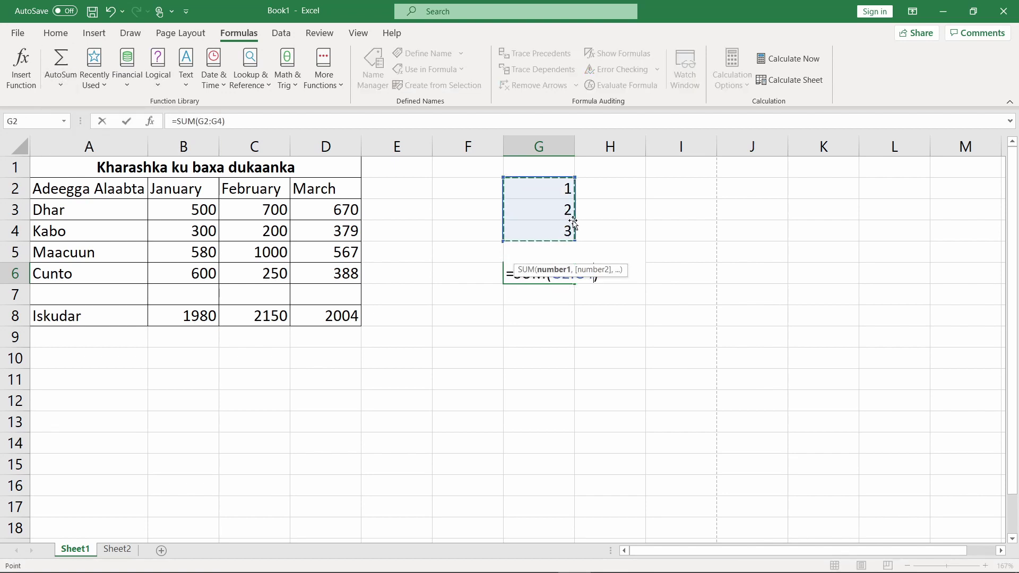
key("Return")
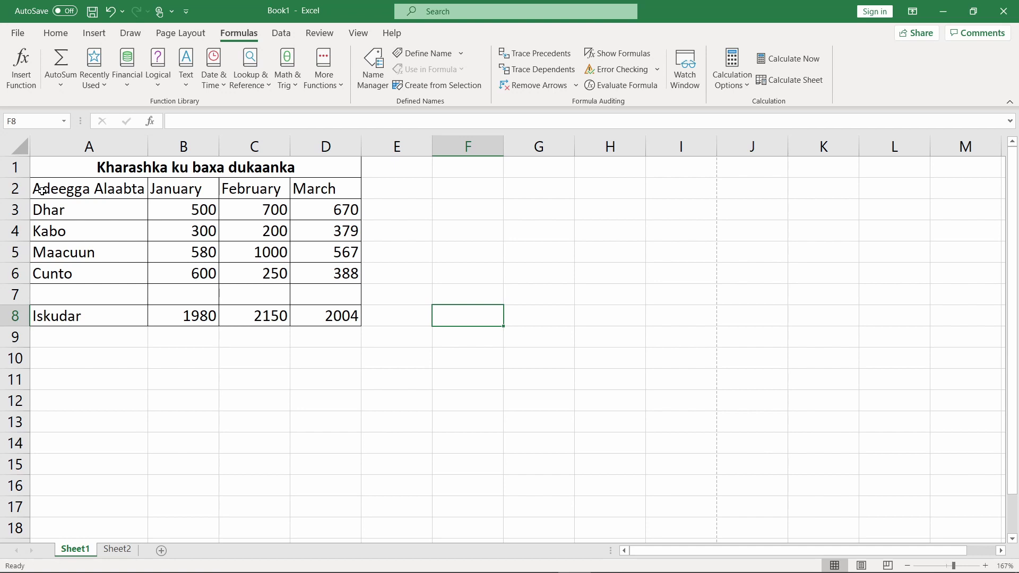
Make the table's header row A2:D2 bold
left_click(42, 190)
left_click_drag(57, 191, 330, 192)
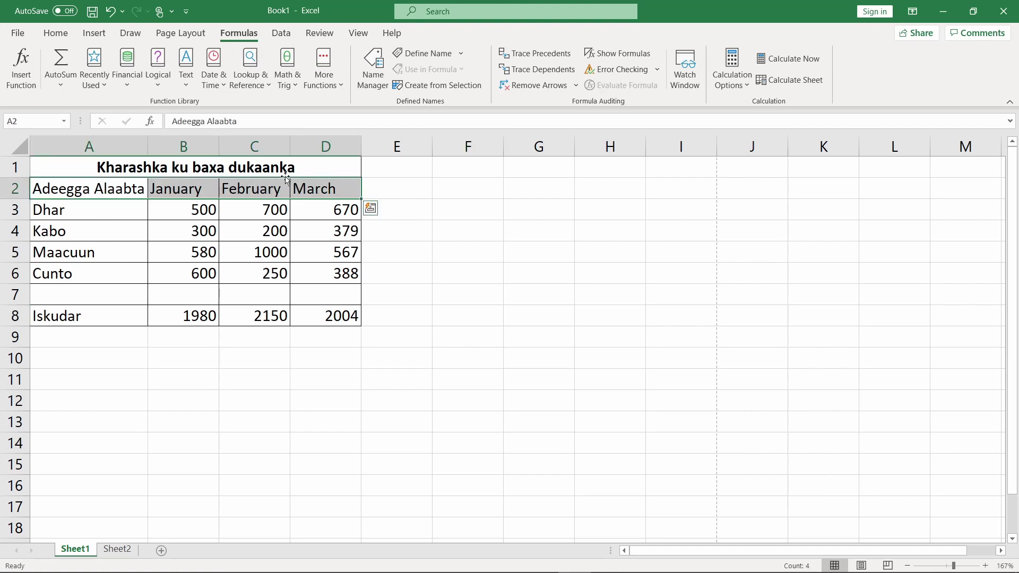
left_click(56, 33)
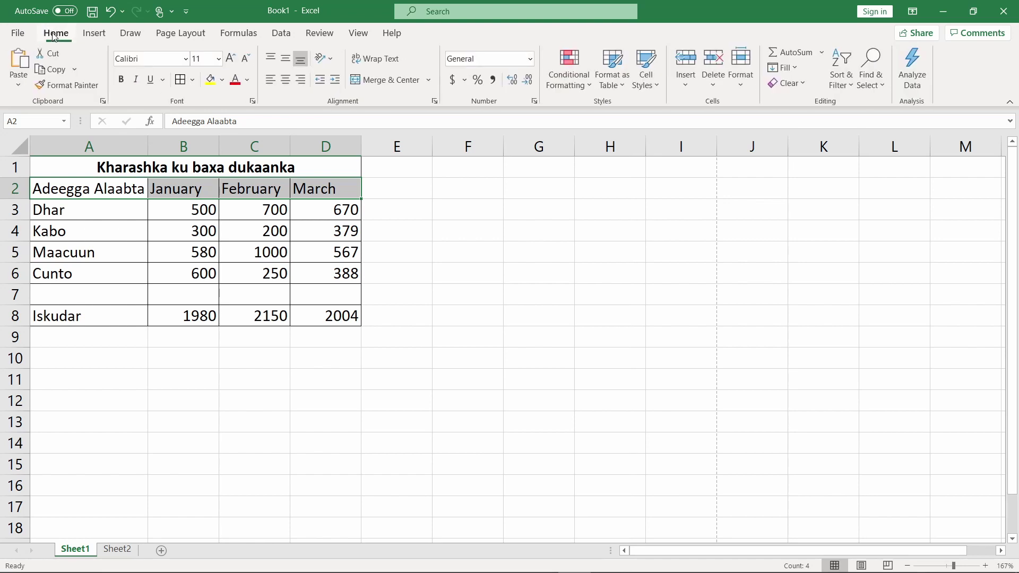
left_click(122, 81)
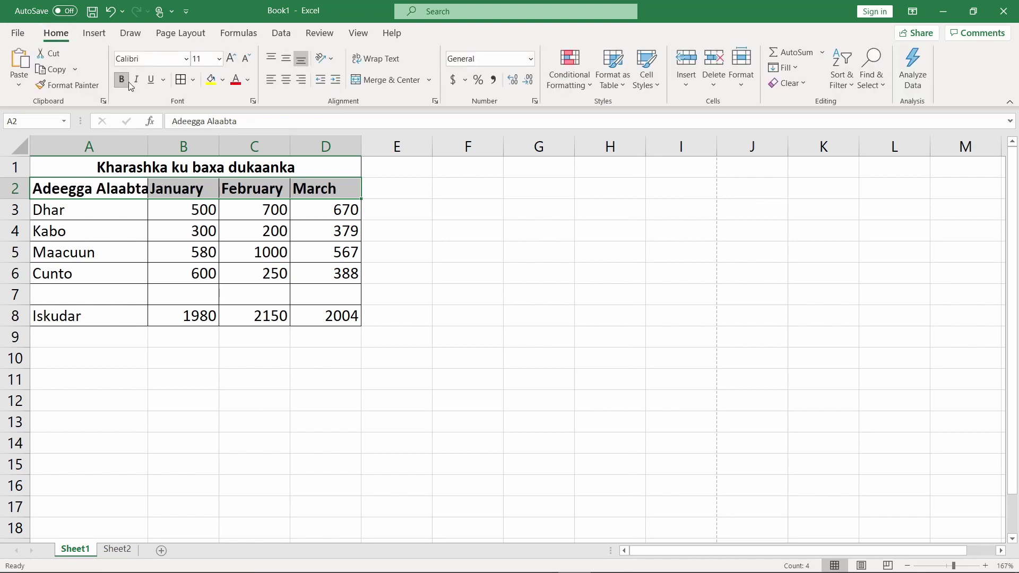
Set the font size of the header row A2:D2 to 12 and auto-fit column A to its text
left_click(225, 80)
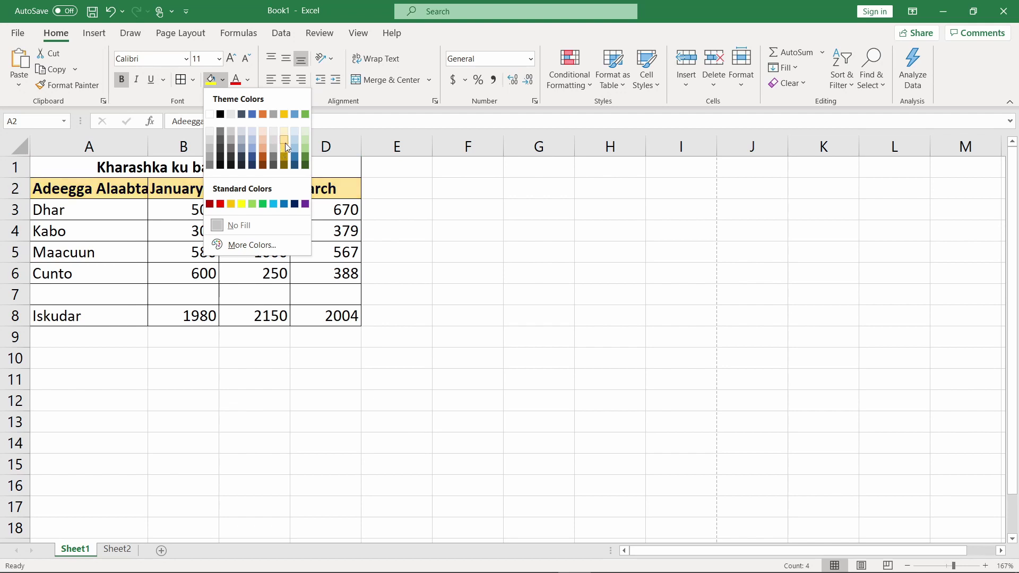
left_click(222, 62)
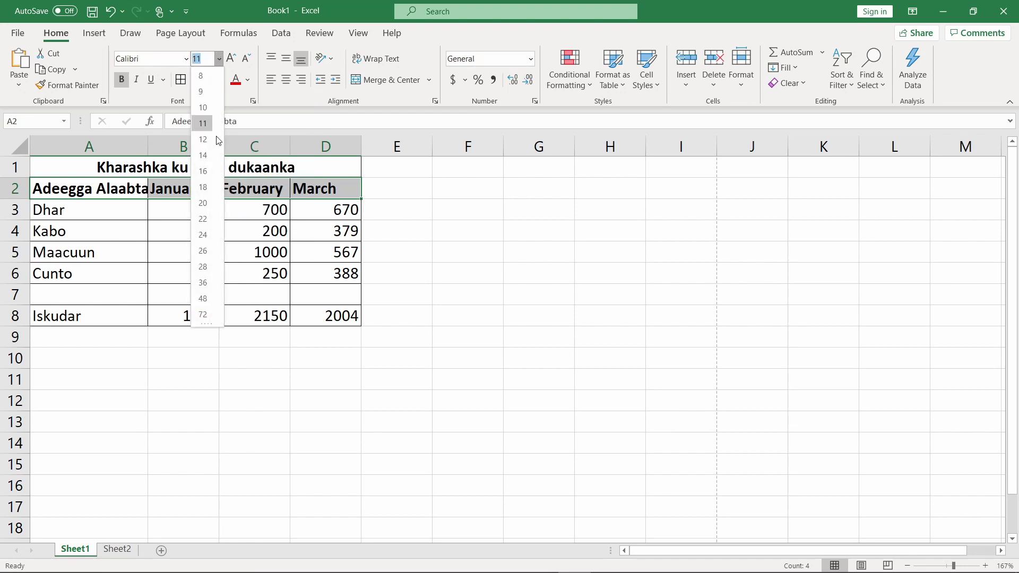
left_click(206, 140)
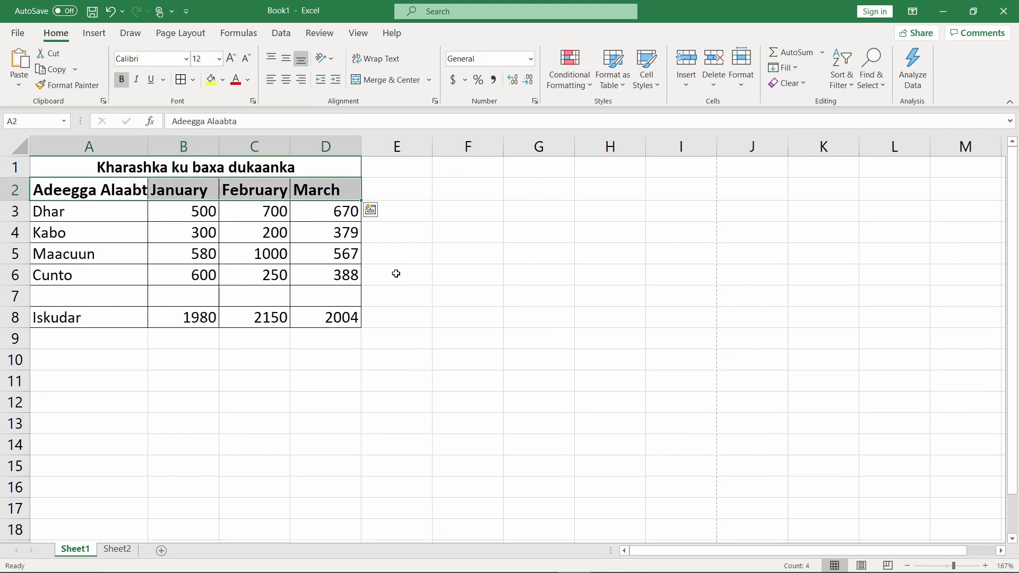
left_click(481, 261)
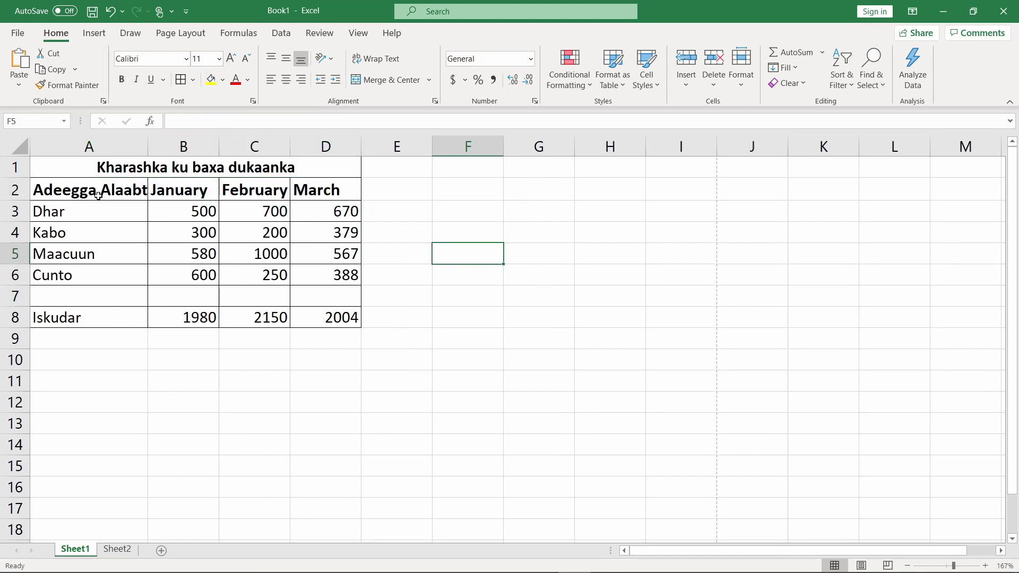
double_click(148, 142)
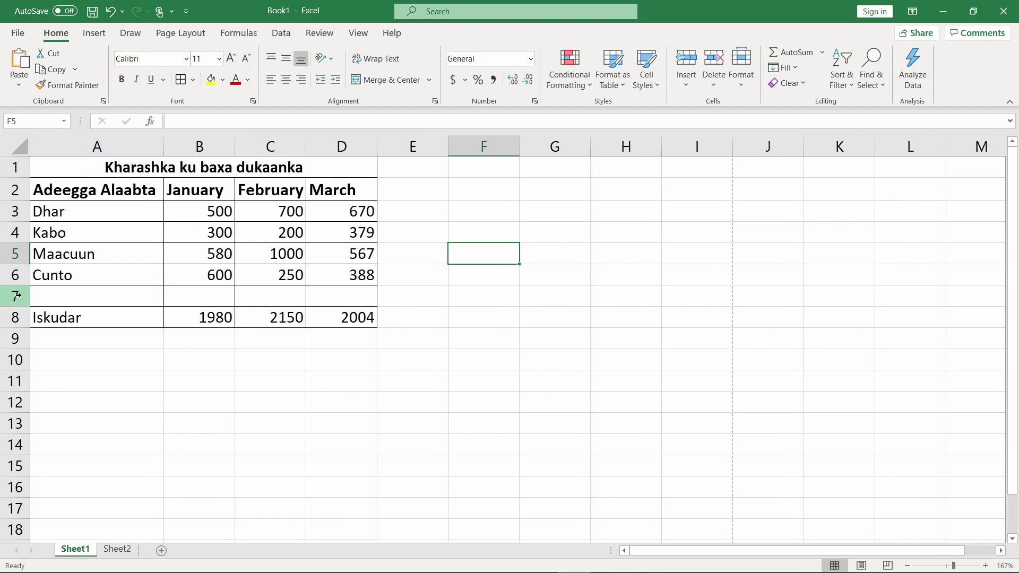